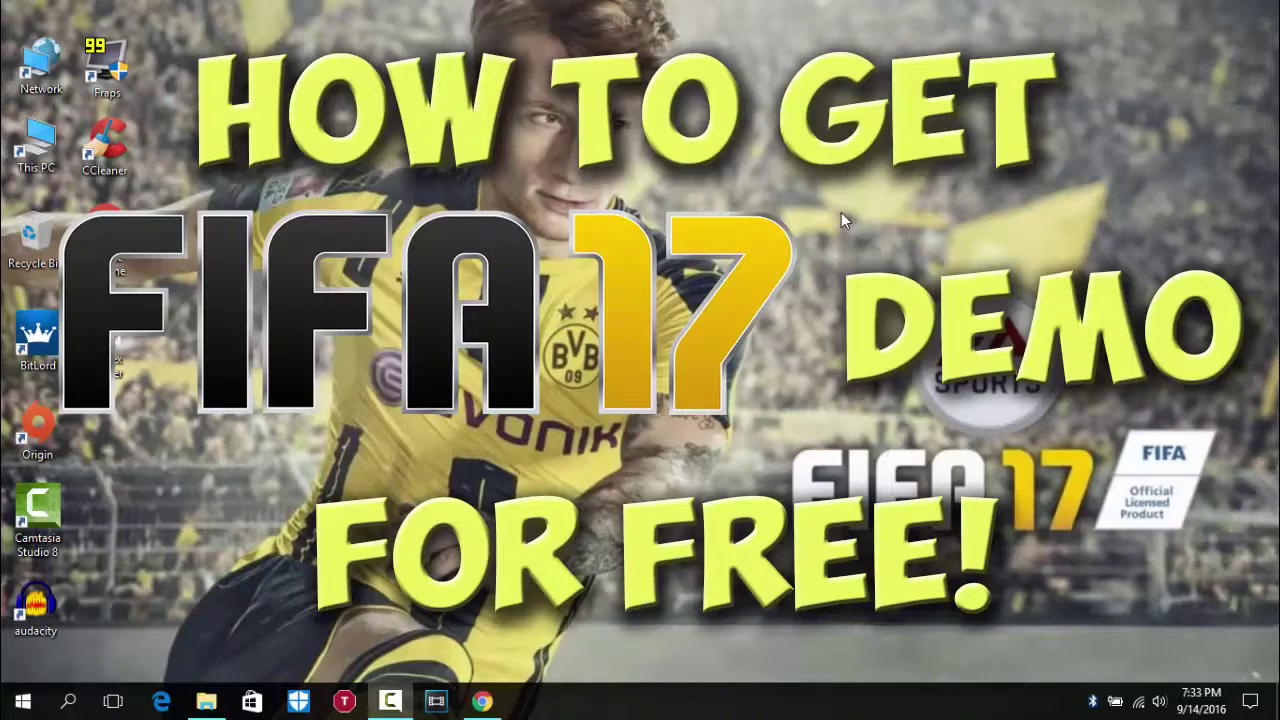
- Refresh the desktop, then open origin.com in Chrome and go to its Download Origin page
{"action": "right_click", "coordinate": [799, 220]}
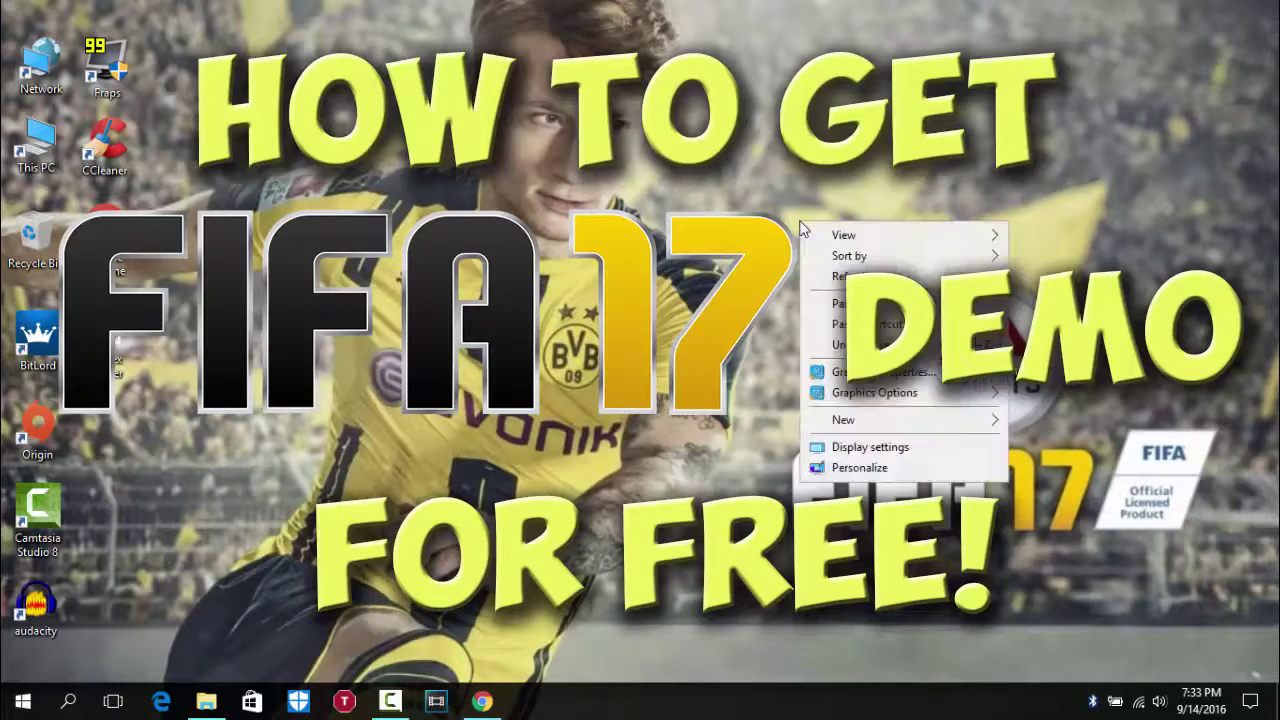
{"action": "left_click", "coordinate": [860, 273]}
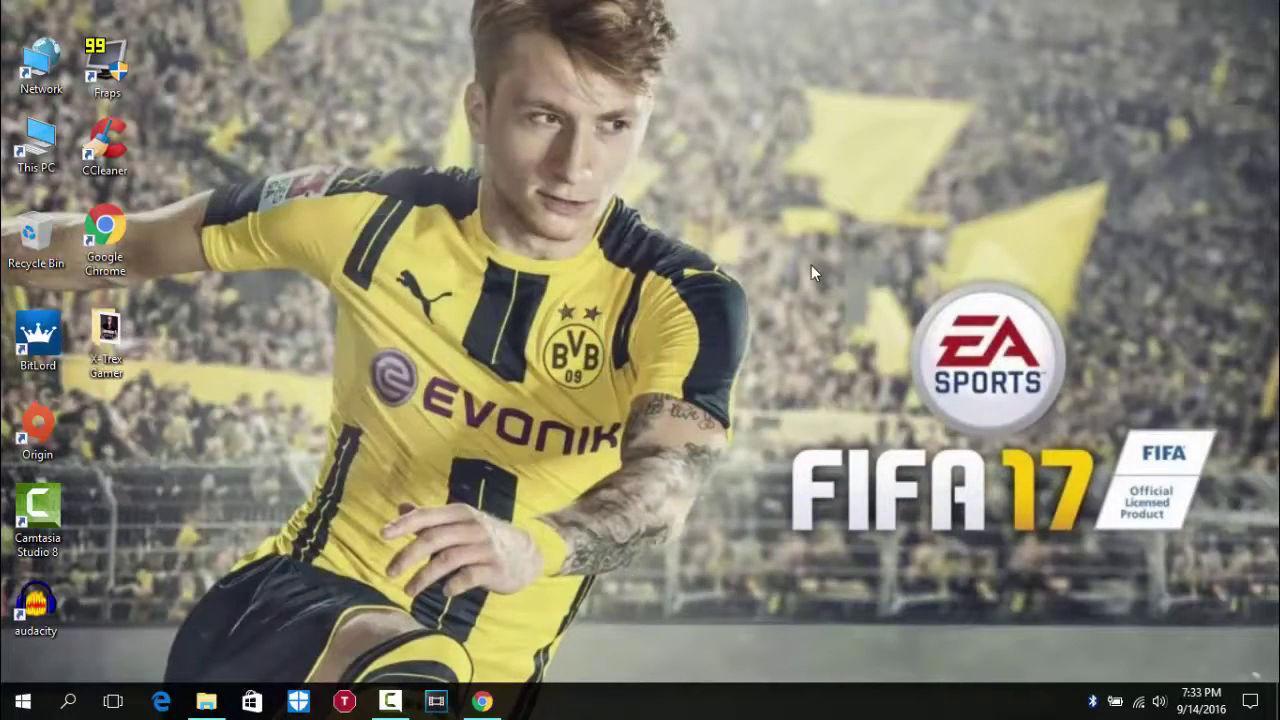
{"action": "left_click", "coordinate": [482, 701]}
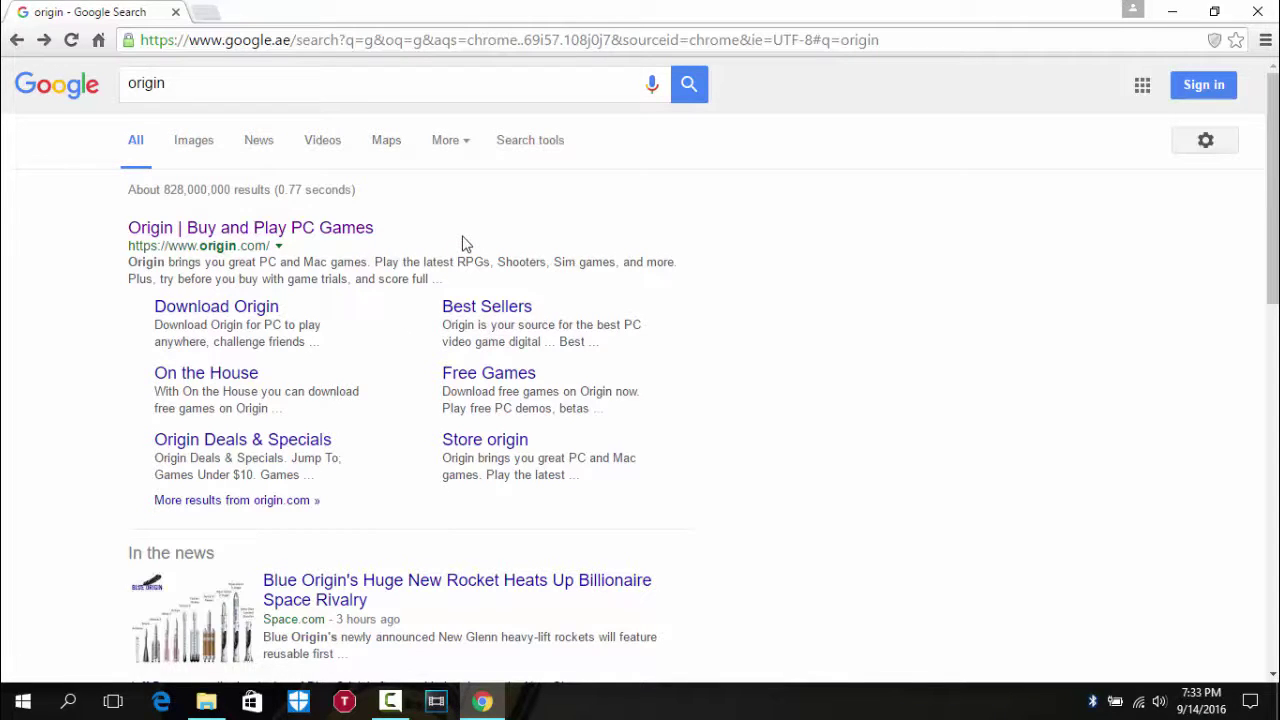
{"action": "left_click", "coordinate": [334, 236]}
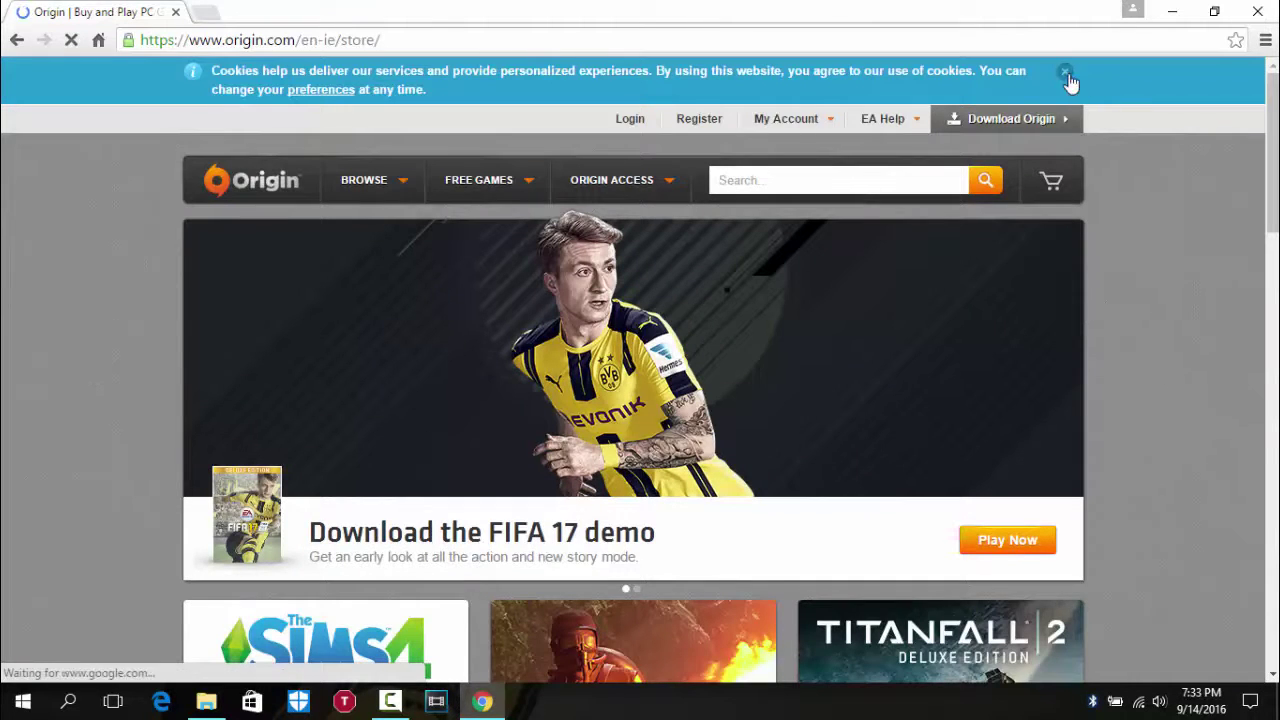
{"action": "left_click", "coordinate": [1067, 74]}
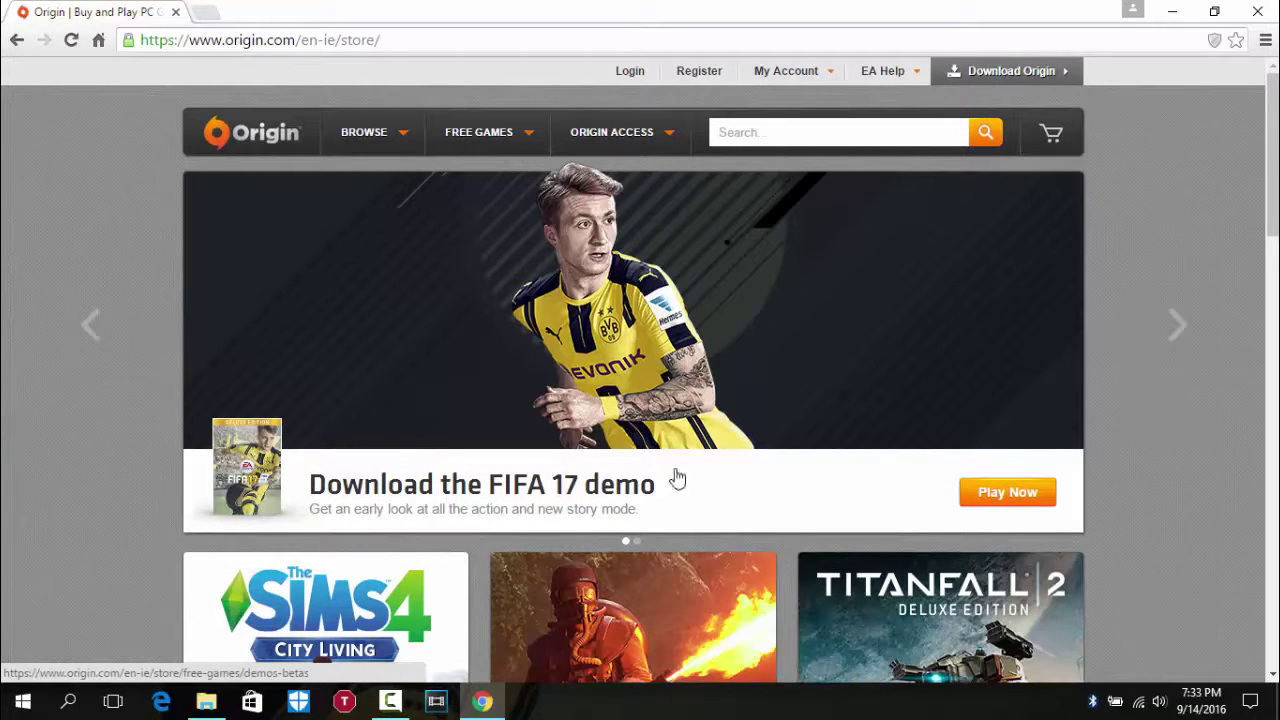
{"action": "left_click", "coordinate": [1005, 495]}
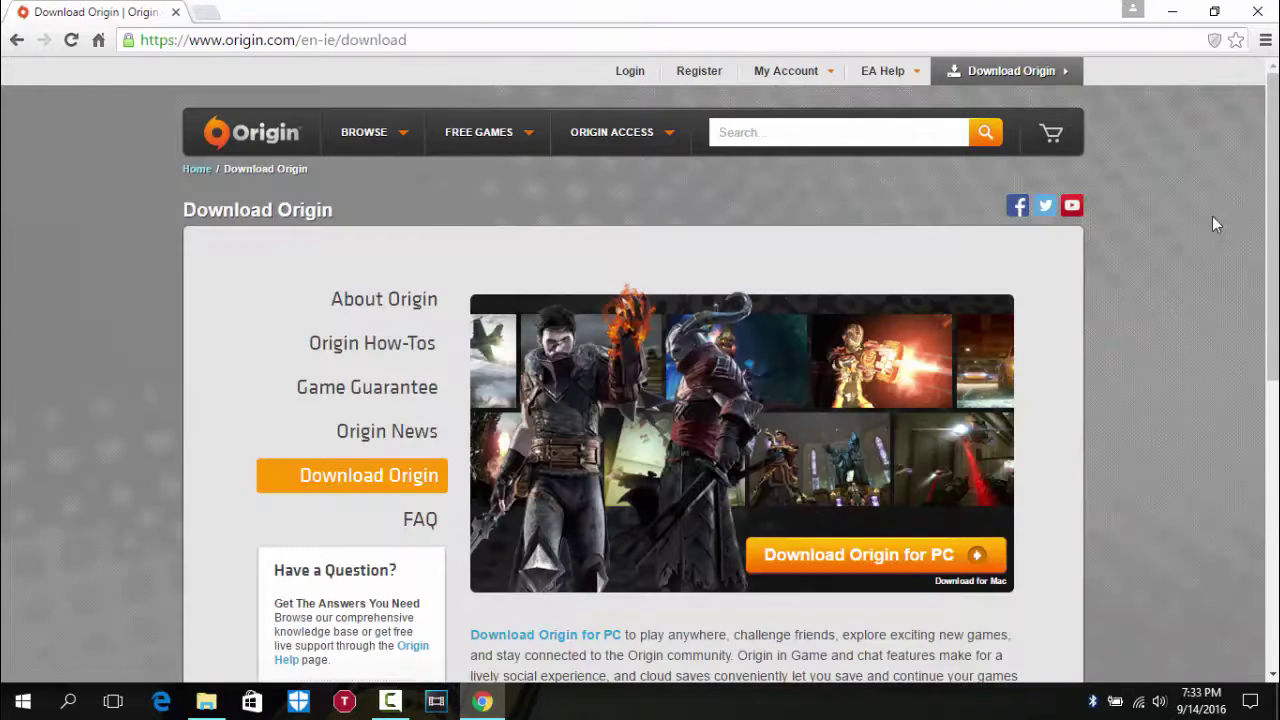
- Open the EA sign-in window and continue past account creation to the existing-account login
{"action": "left_click", "coordinate": [634, 72]}
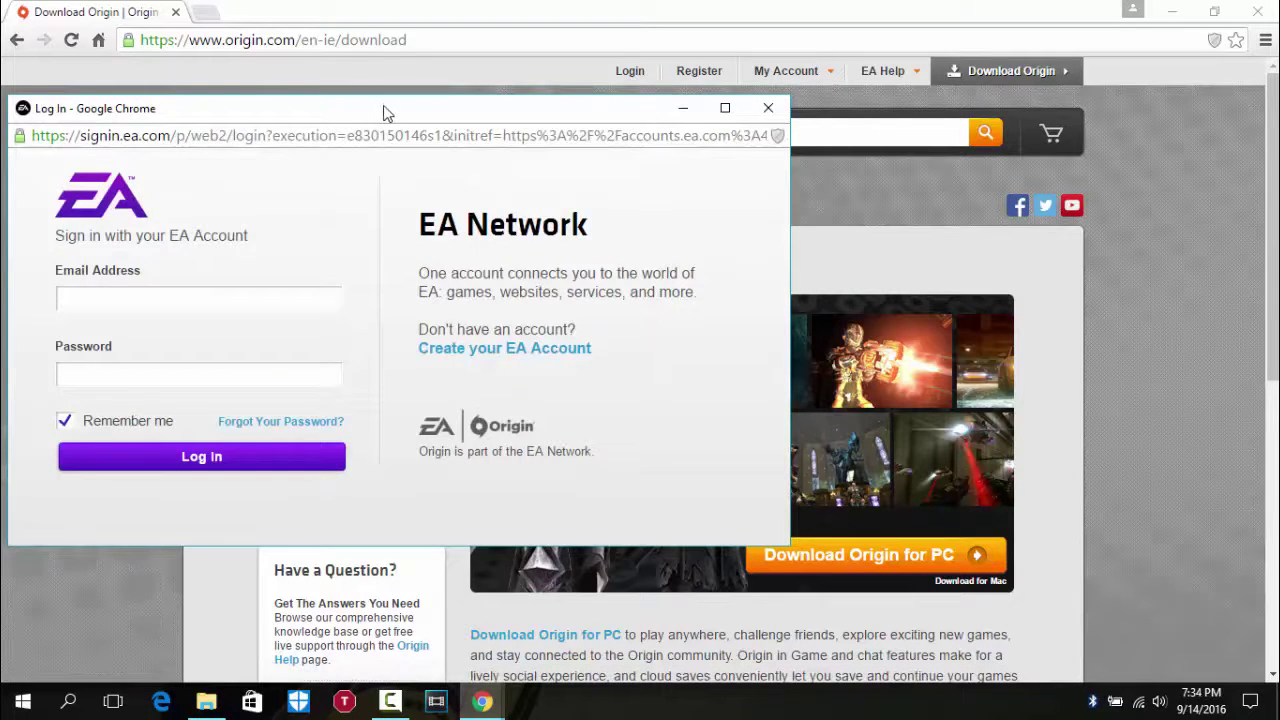
{"action": "left_click_drag", "start_coordinate": [385, 113], "coordinate": [567, 132]}
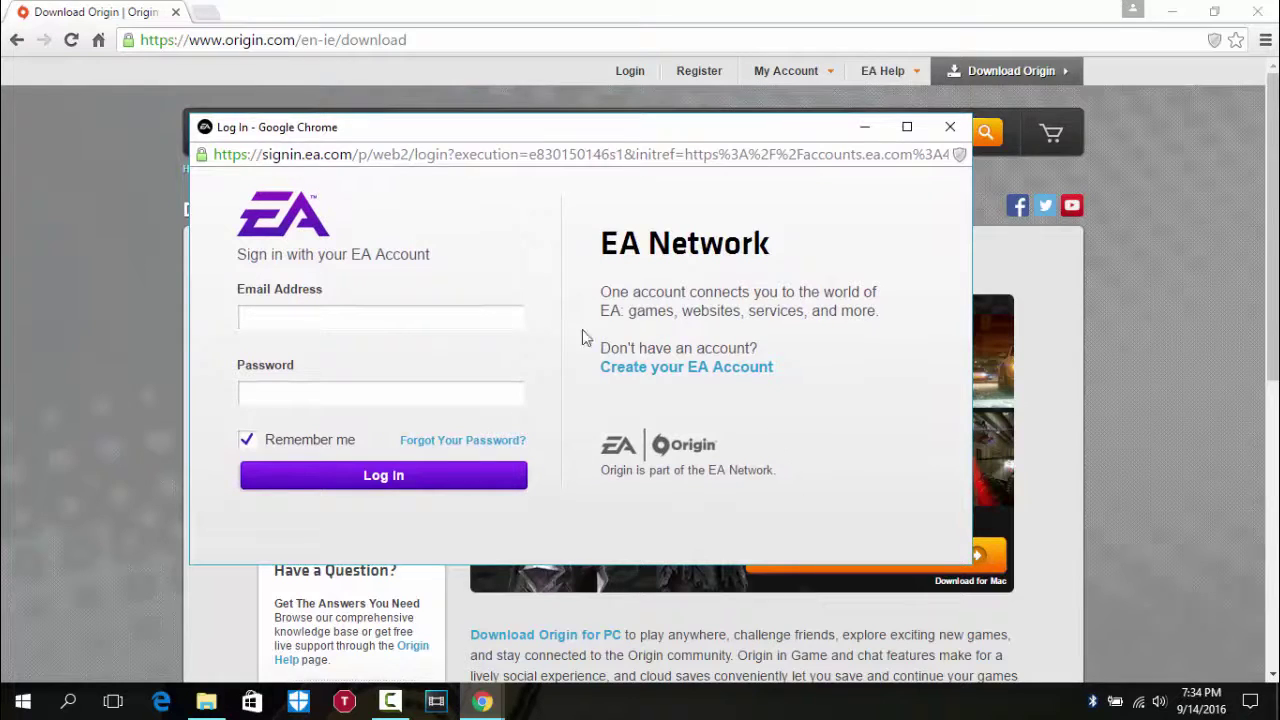
{"action": "left_click", "coordinate": [726, 370]}
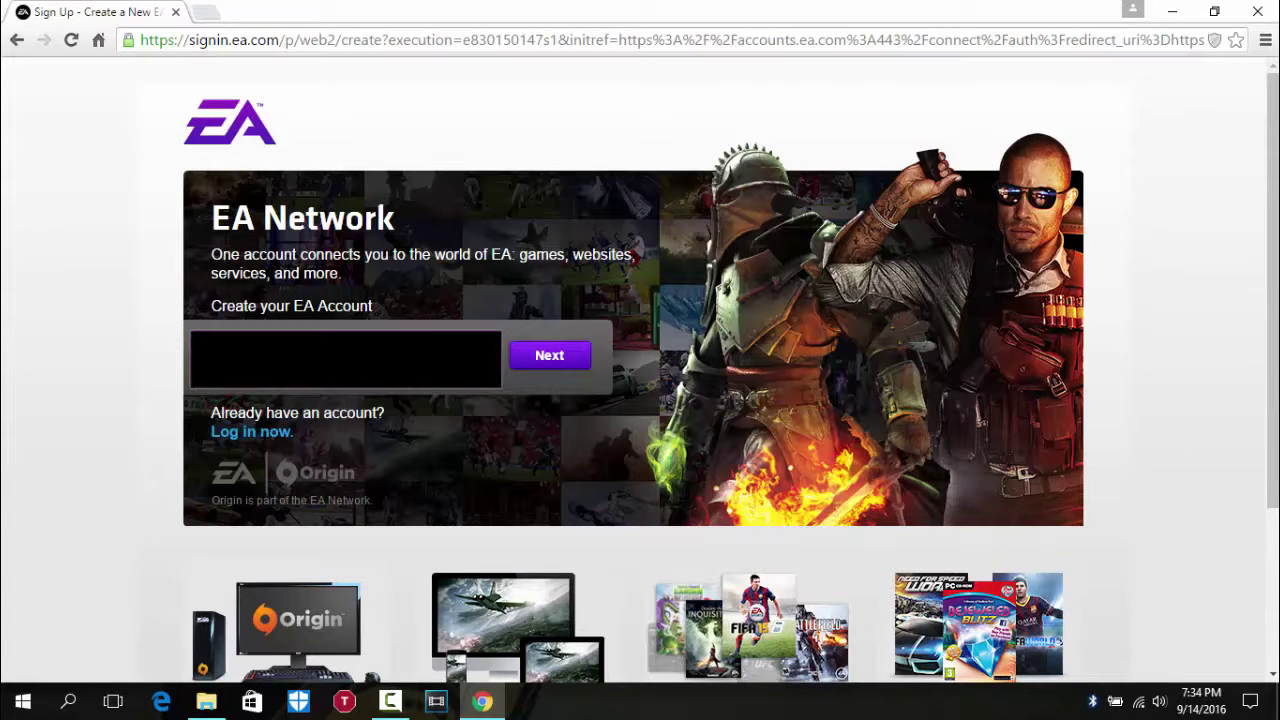
{"action": "key", "text": "Return"}
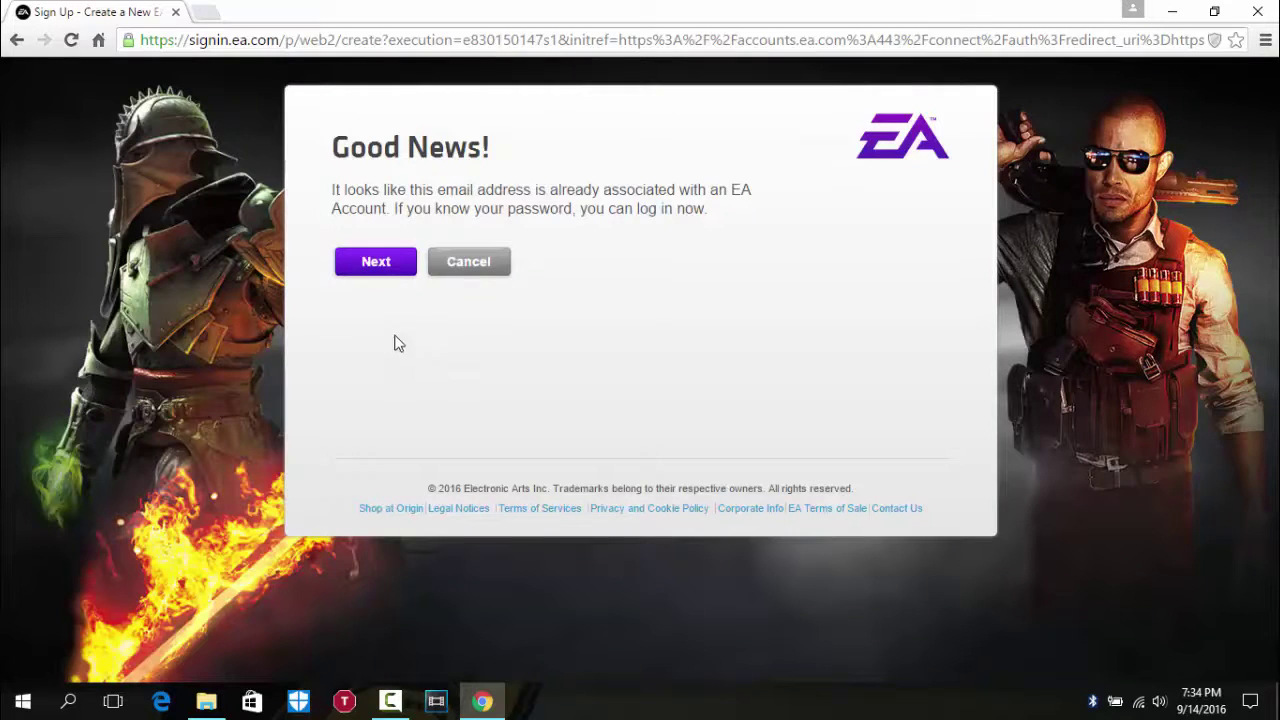
{"action": "left_click", "coordinate": [375, 262]}
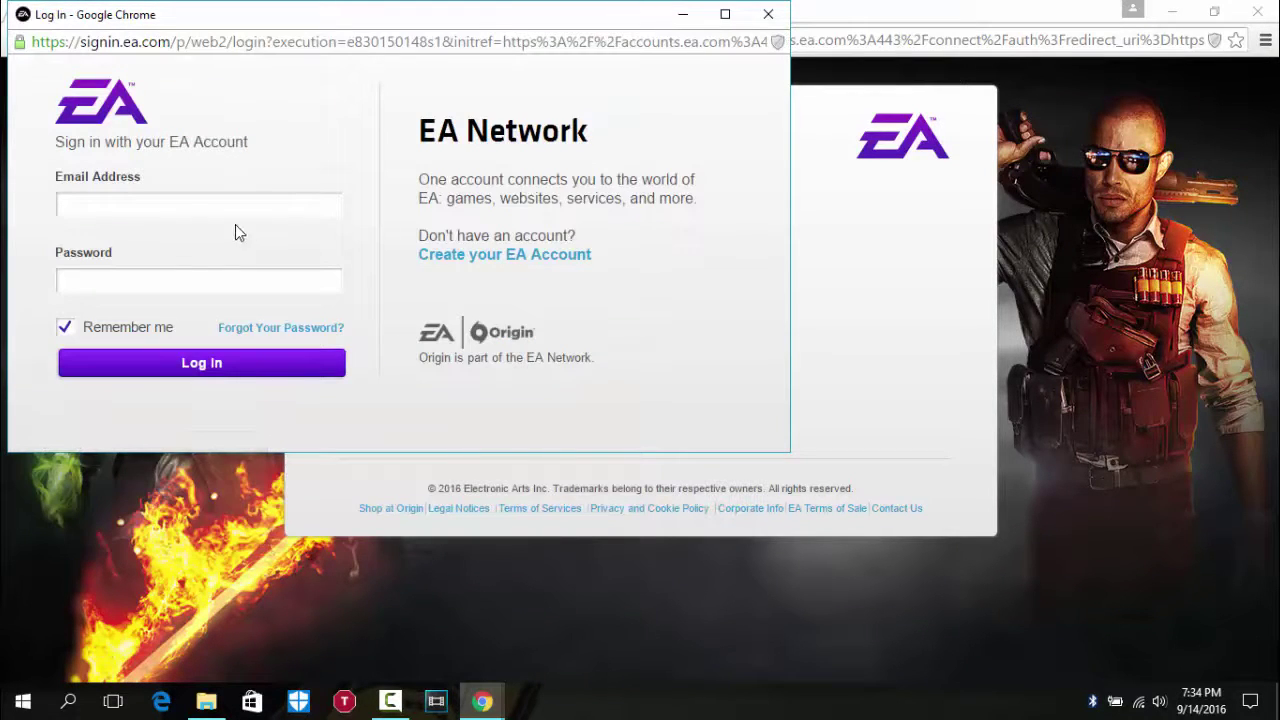
- Enter the account's email address and password and log in, retrying once
{"action": "left_click", "coordinate": [218, 208]}
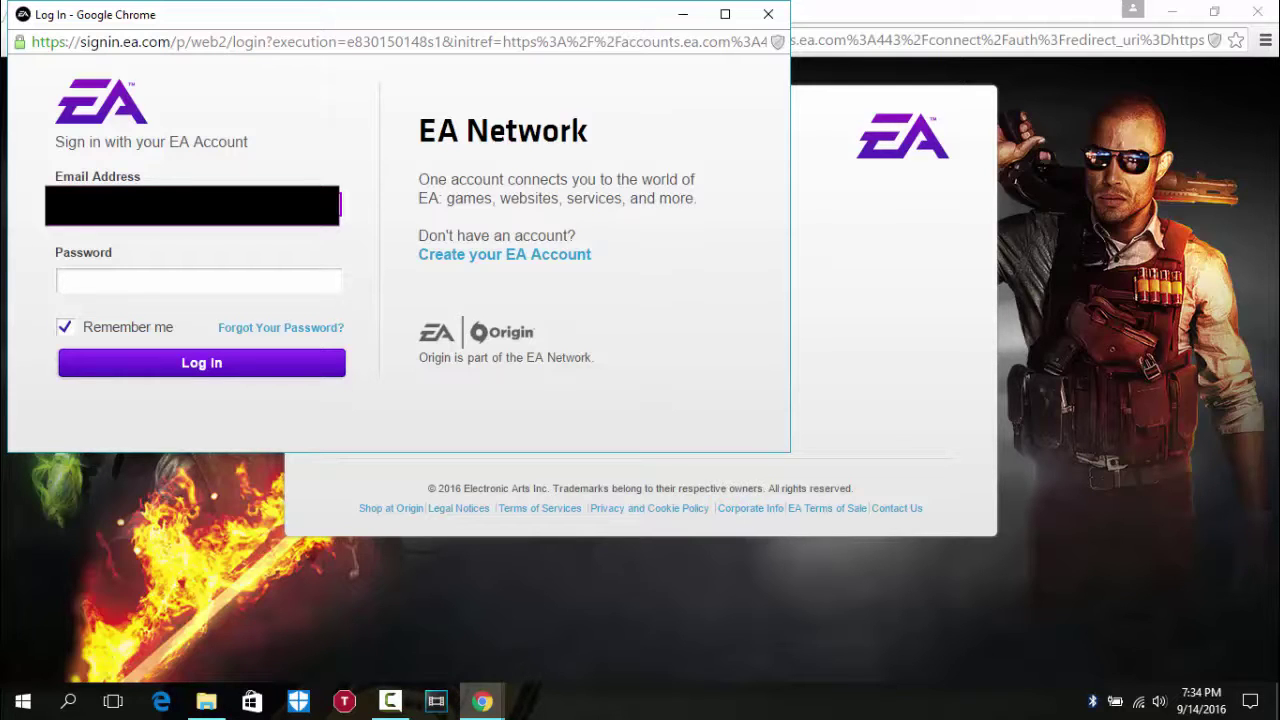
{"action": "left_click", "coordinate": [215, 282]}
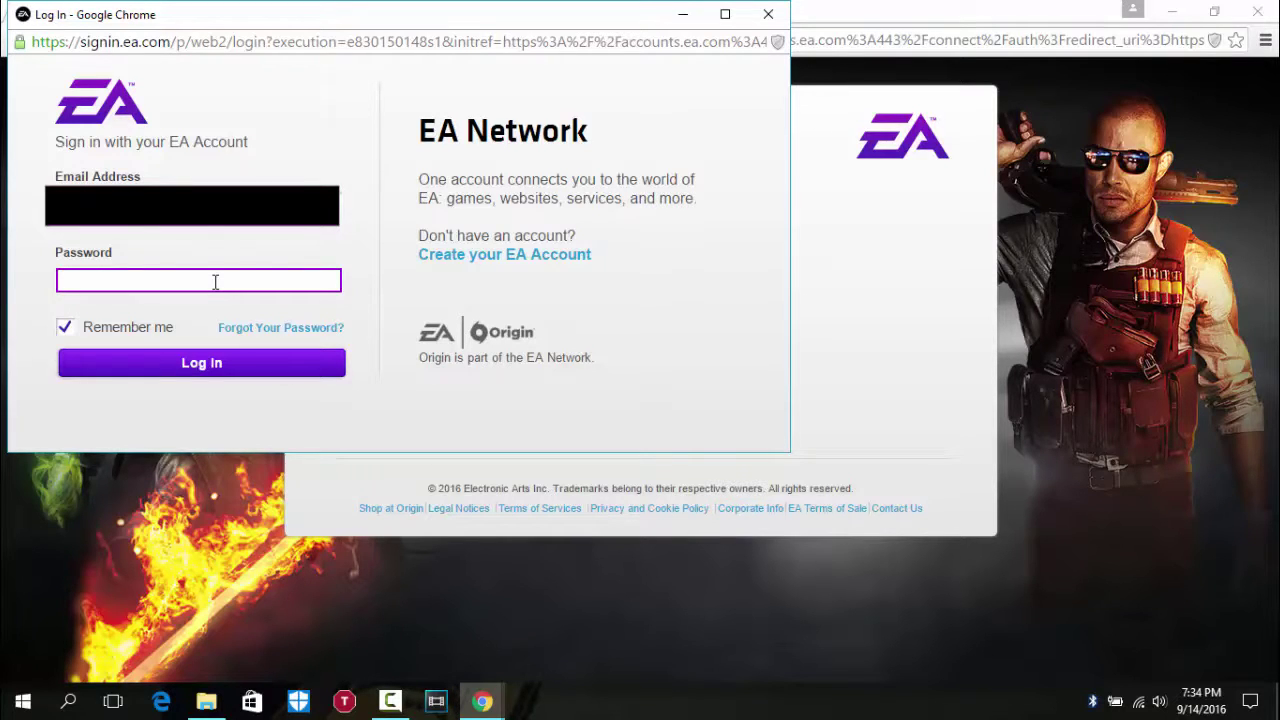
{"action": "left_click", "coordinate": [120, 363]}
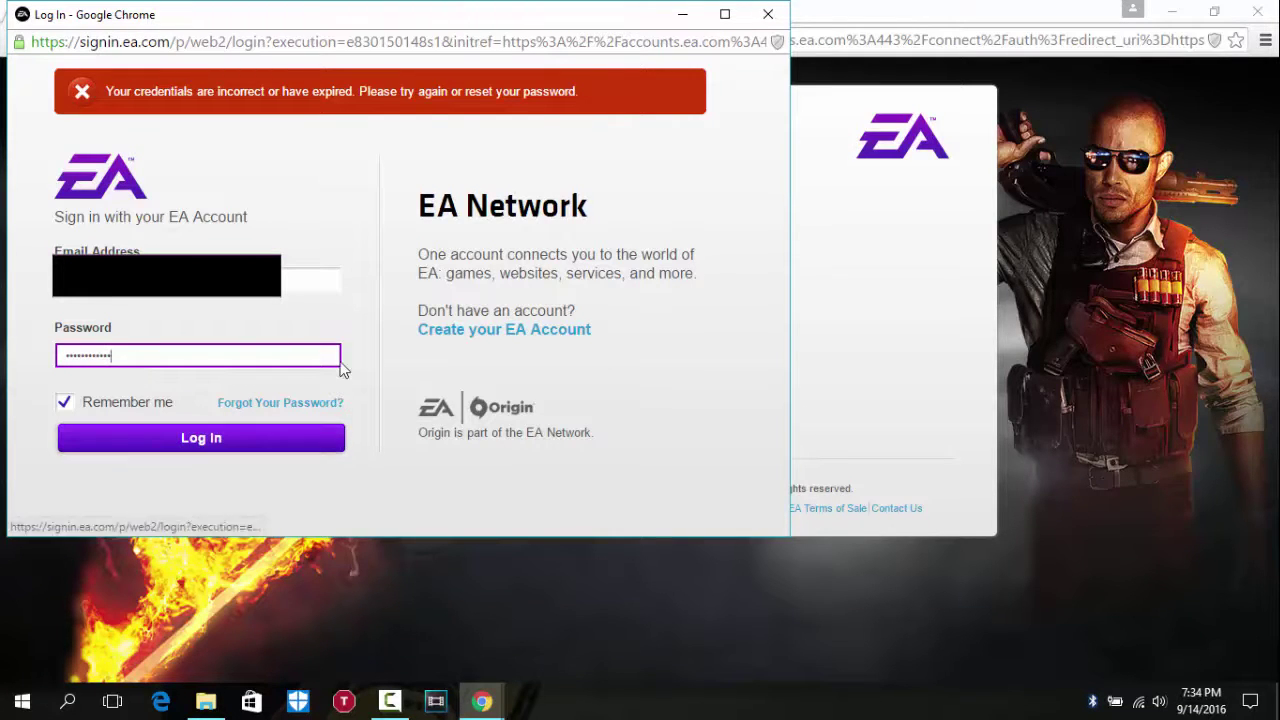
{"action": "left_click", "coordinate": [500, 300]}
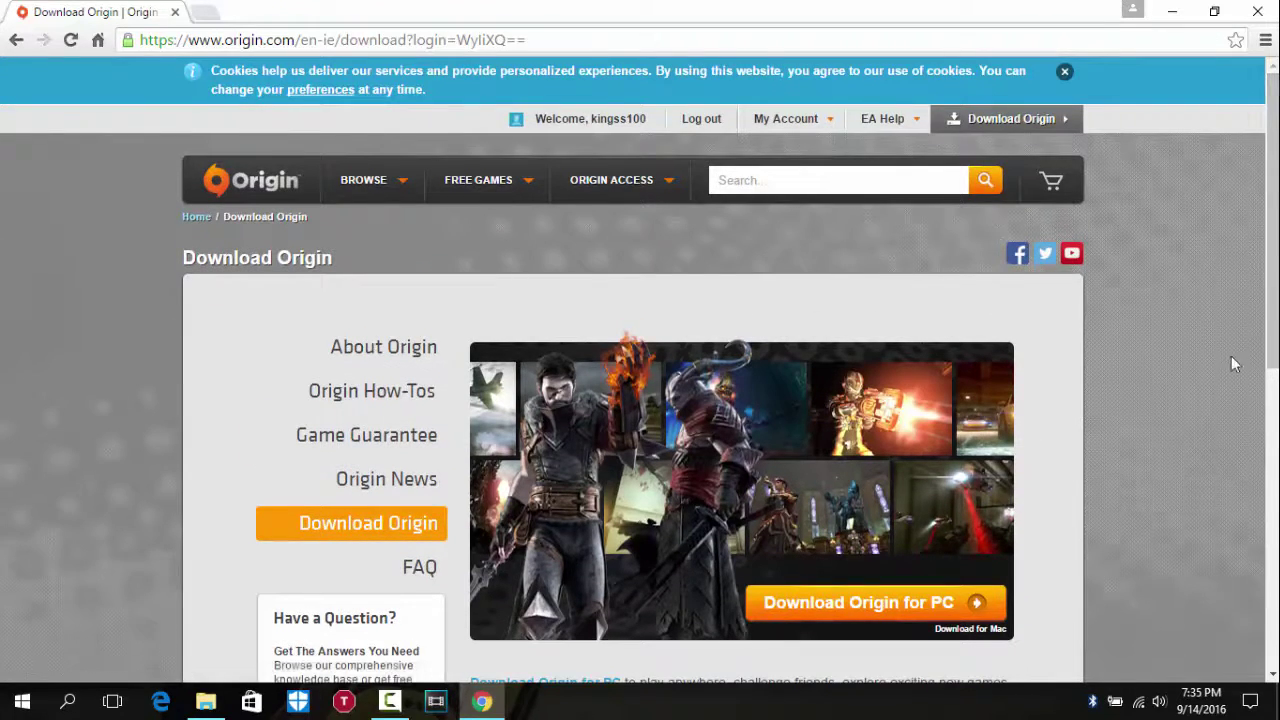
- Dismiss the cookie notice on the signed-in Download Origin page
{"action": "scroll", "coordinate": [971, 405], "scroll_direction": "down", "scroll_amount": 2}
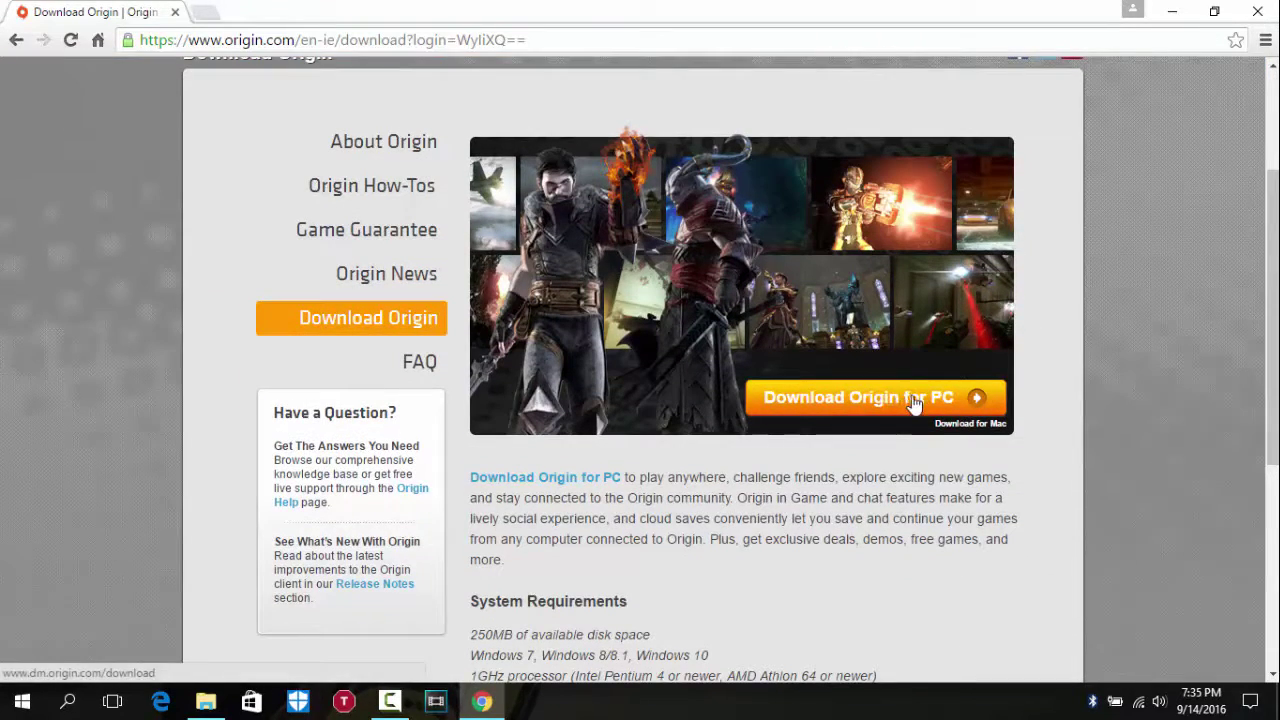
{"action": "left_click_drag", "start_coordinate": [1273, 318], "coordinate": [1150, 97]}
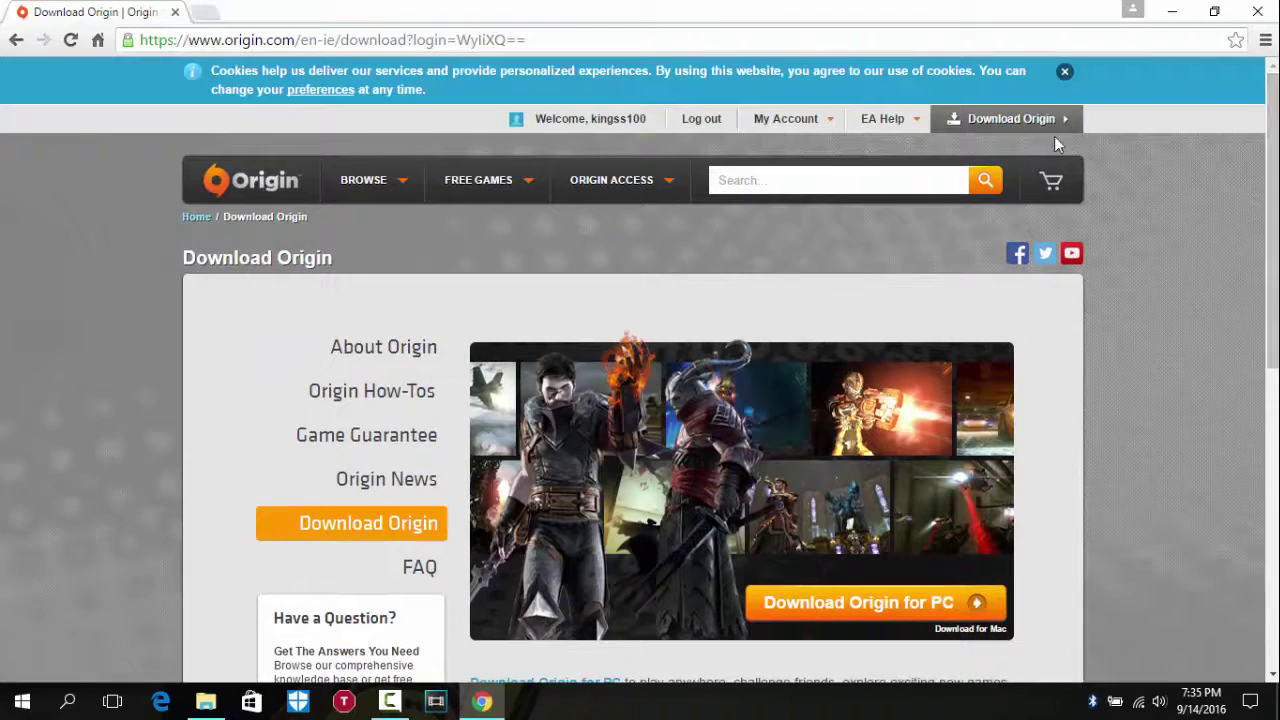
{"action": "left_click", "coordinate": [1067, 78]}
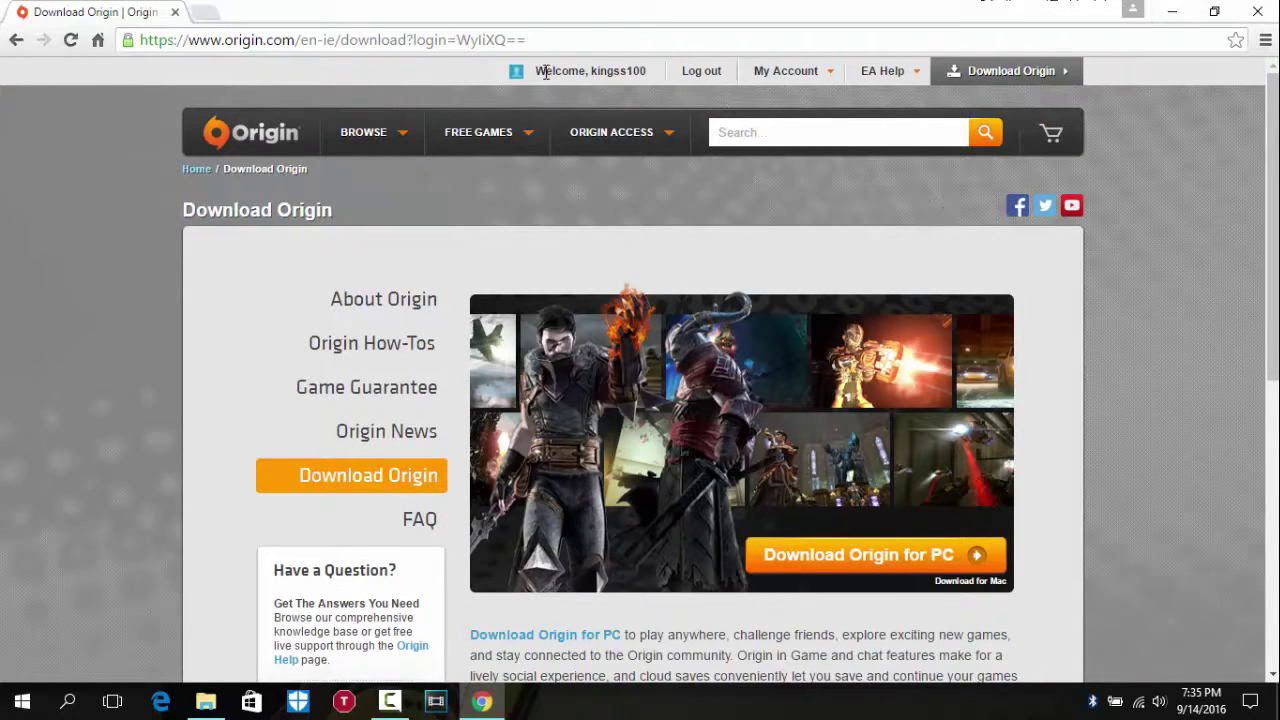
{"action": "left_click_drag", "start_coordinate": [546, 72], "coordinate": [652, 72]}
{"action": "left_click", "coordinate": [648, 87]}
{"action": "scroll", "coordinate": [1124, 380], "scroll_direction": "down", "scroll_amount": 2}
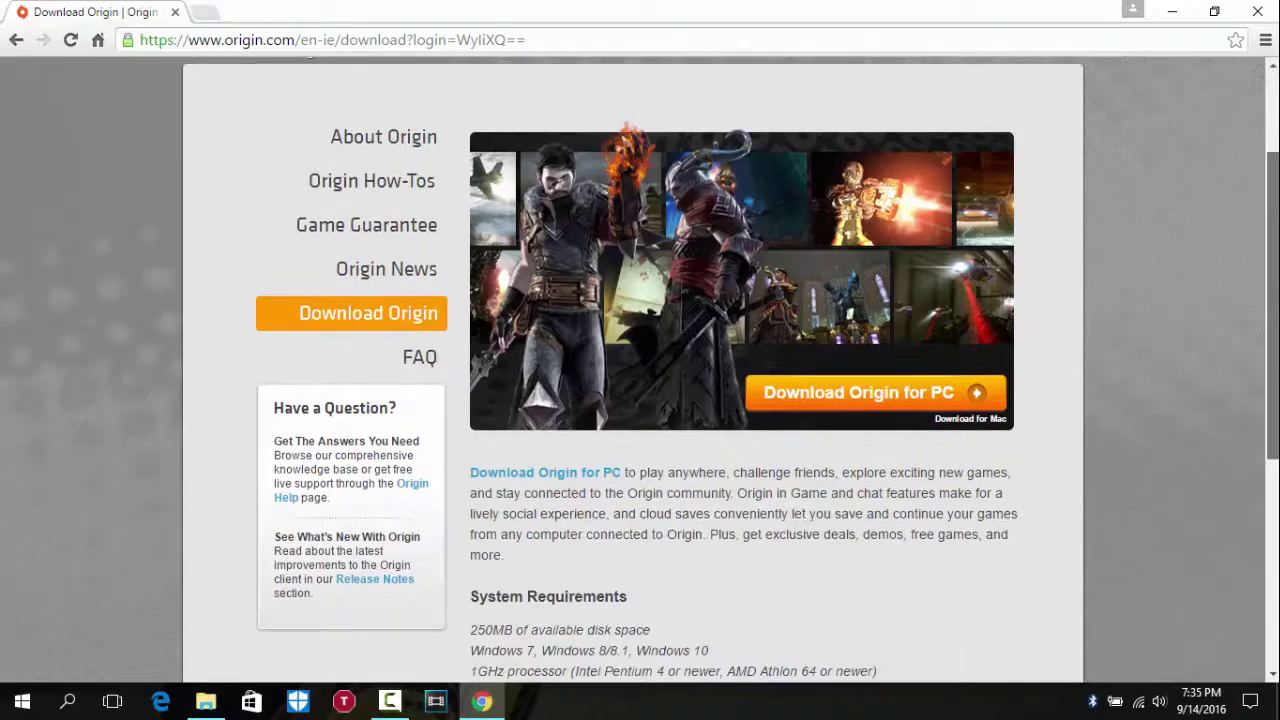
{"action": "scroll", "coordinate": [1124, 380], "scroll_direction": "up", "scroll_amount": 1}
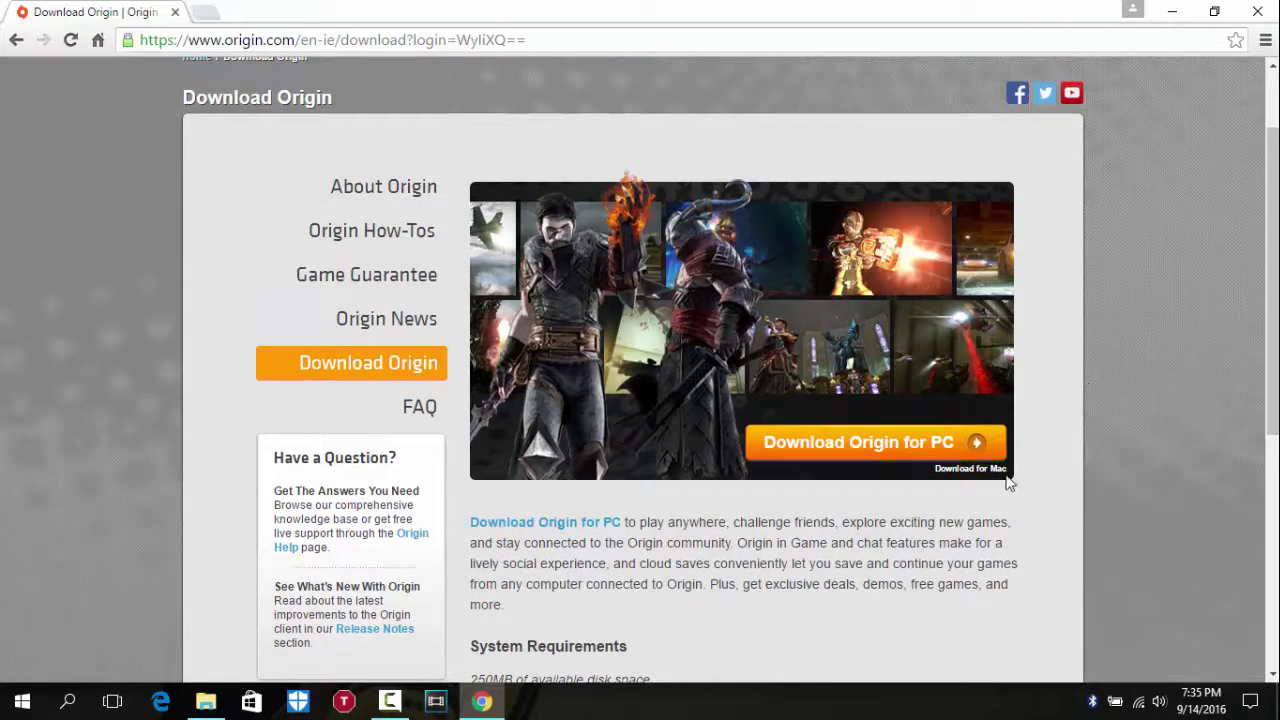
- Download the OriginThinSetup.exe installer for PC and show it in its folder
{"action": "left_click", "coordinate": [913, 446]}
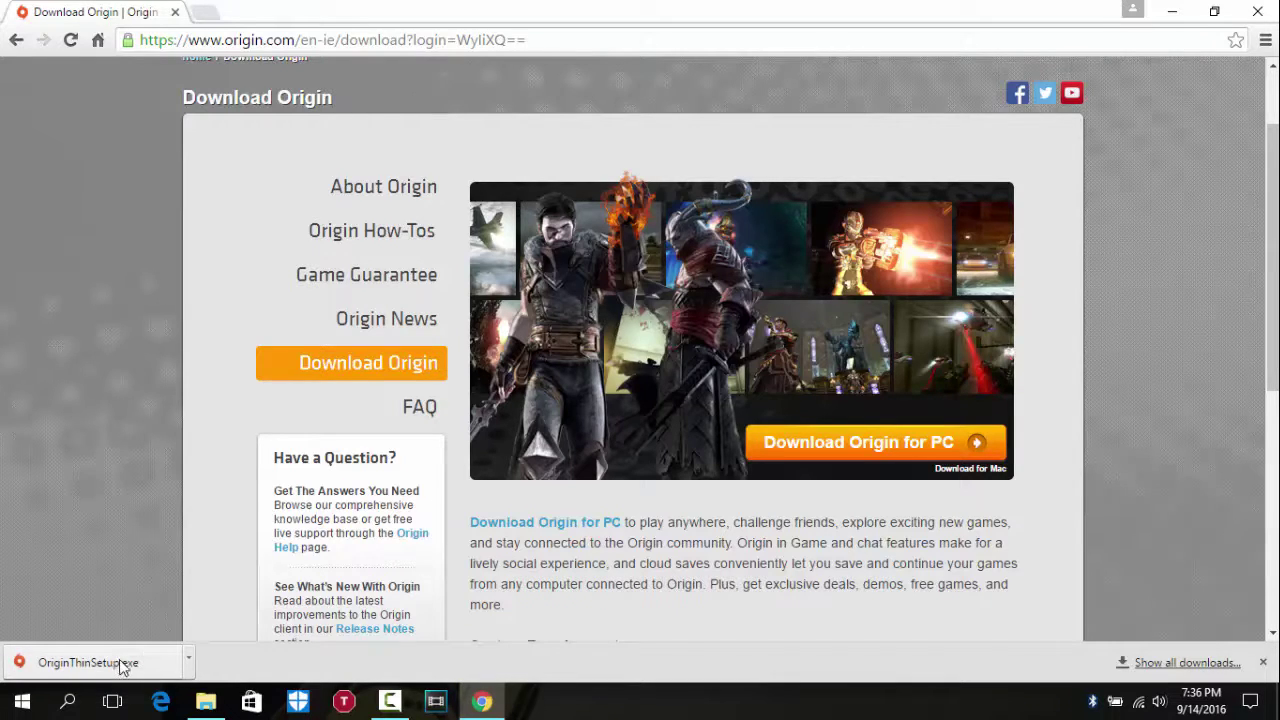
{"action": "left_click", "coordinate": [189, 657]}
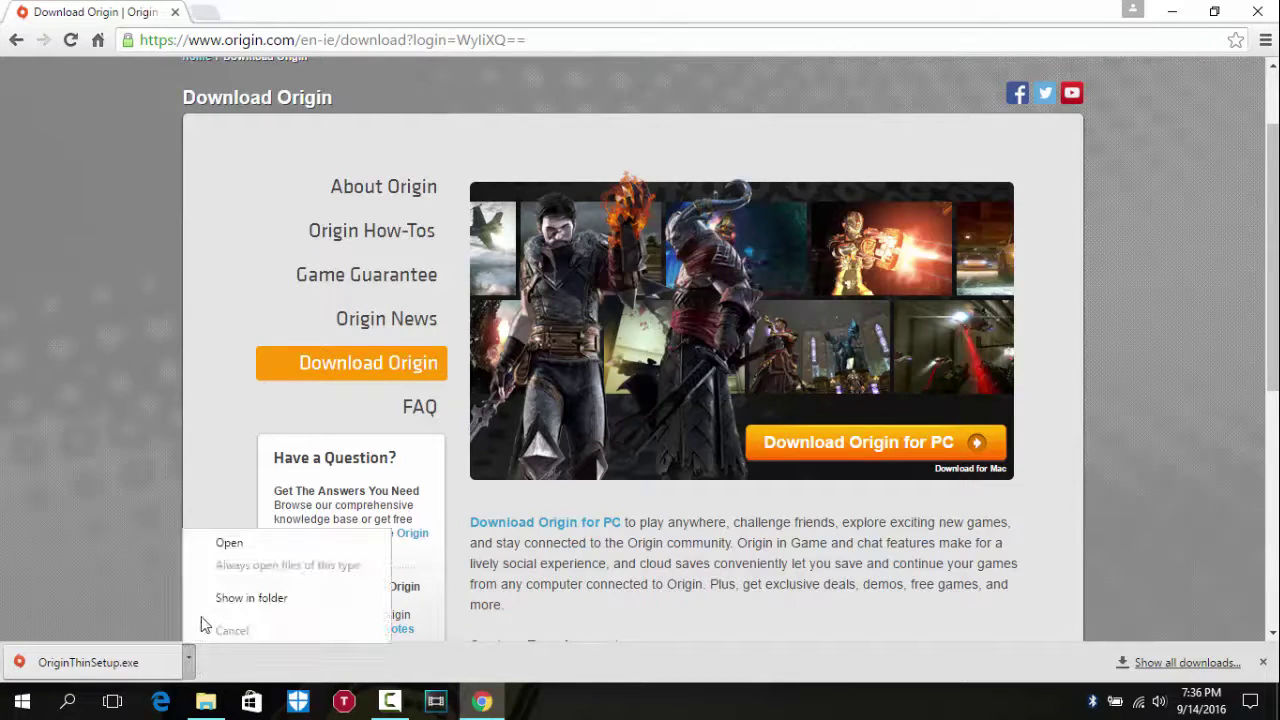
{"action": "left_click", "coordinate": [240, 602]}
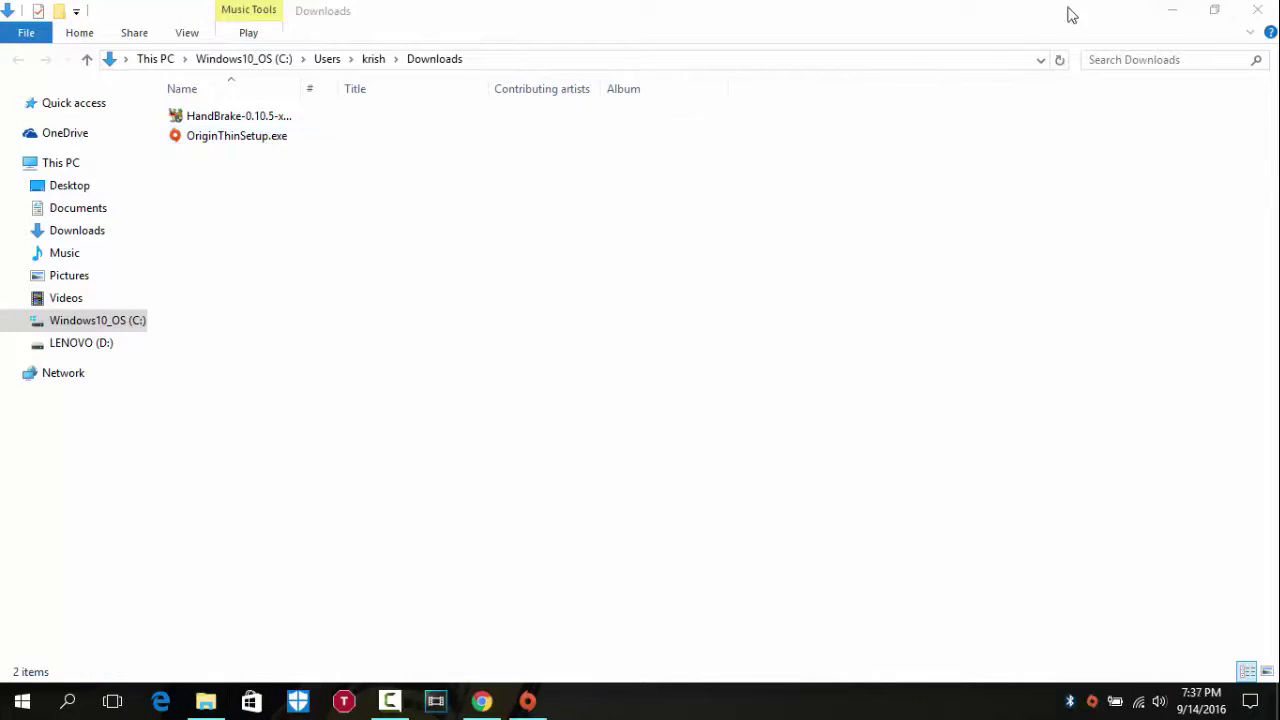
- Minimize the Downloads folder window to reveal the Origin client
{"action": "left_click", "coordinate": [1174, 12]}
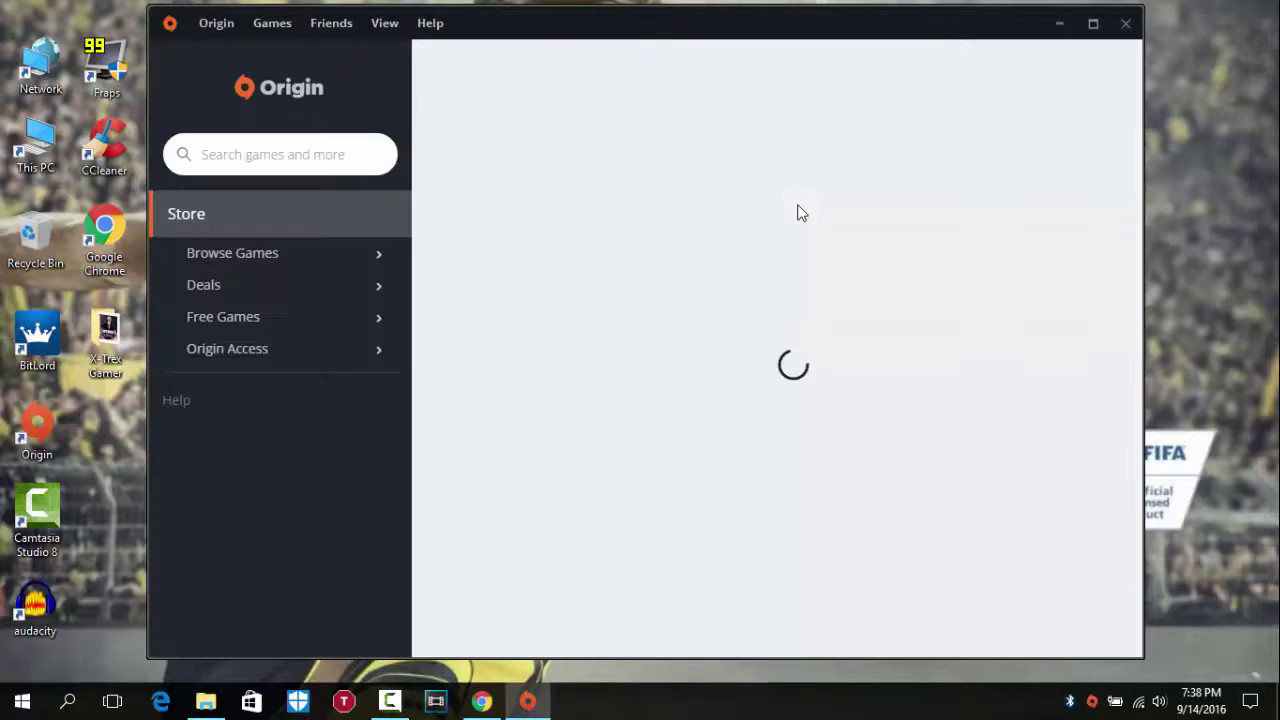
- Go to Origin's Store > Free Games section
{"action": "left_click_drag", "start_coordinate": [720, 34], "coordinate": [709, 38]}
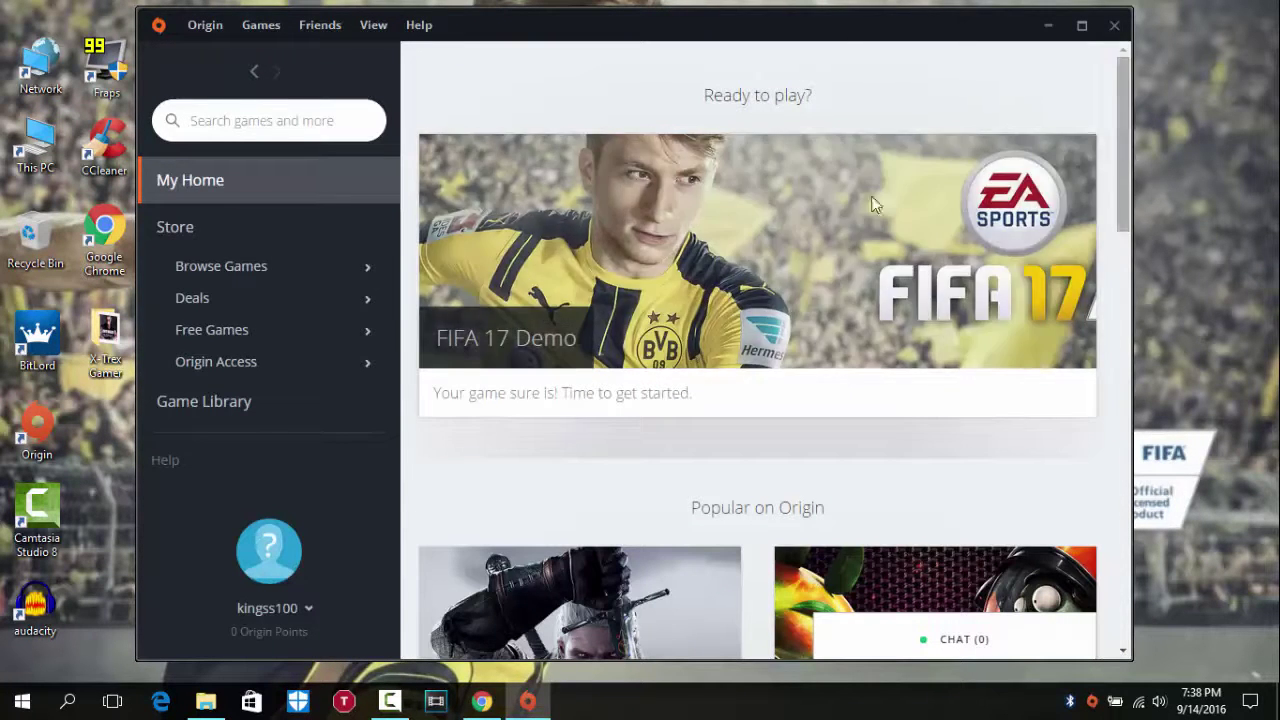
{"action": "mouse_move", "coordinate": [783, 242]}
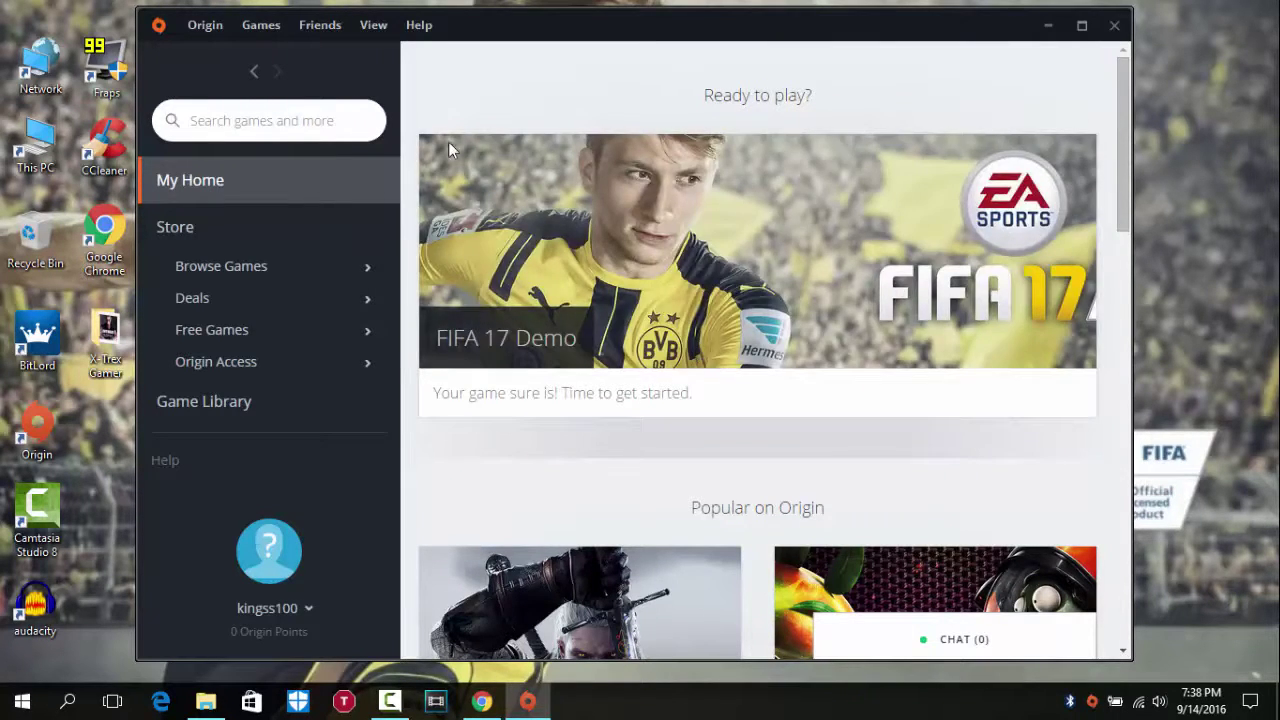
{"action": "left_click", "coordinate": [287, 122]}
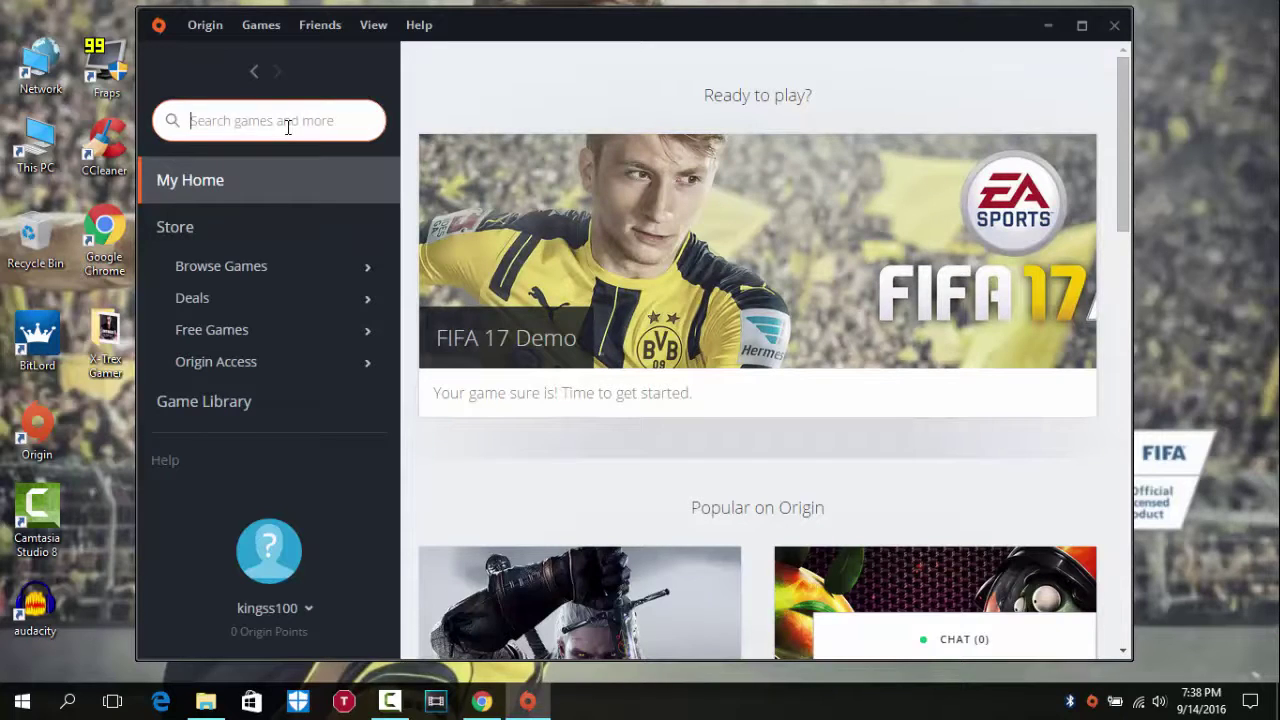
{"action": "left_click", "coordinate": [309, 329]}
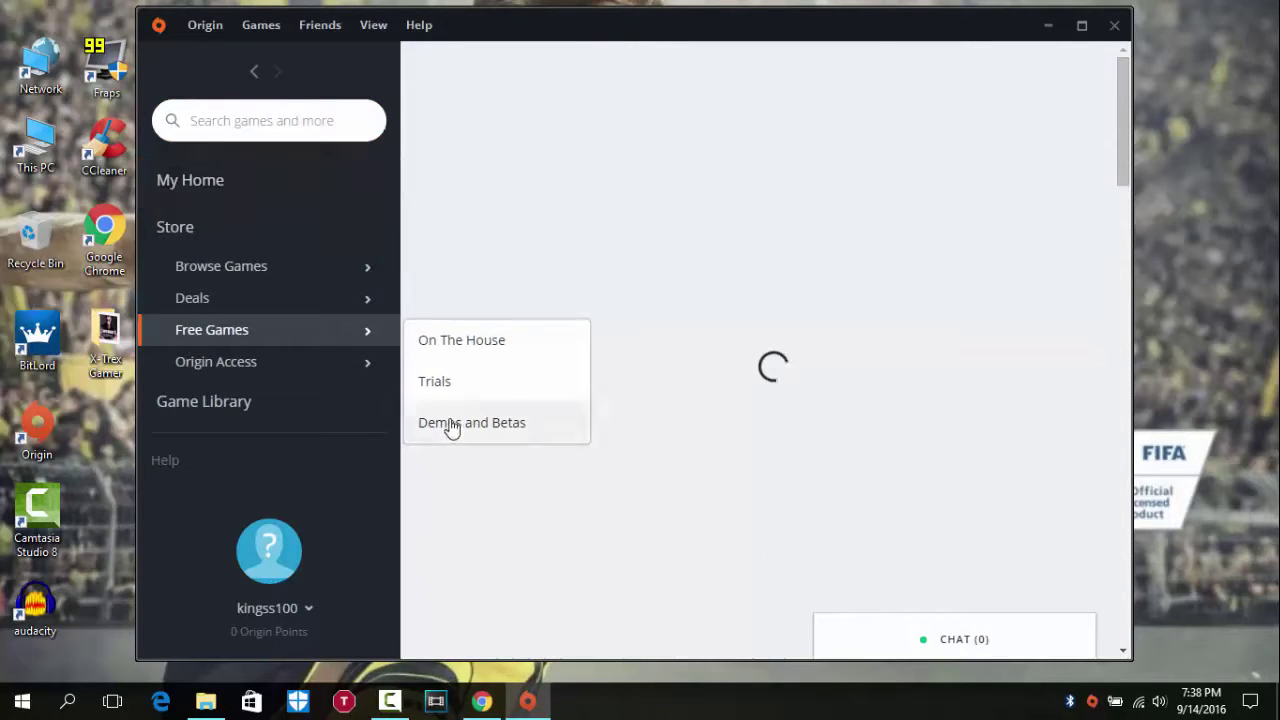
- Confirm the FIFA 17 Demo tile shows Owned on the Free Games page, then minimize Origin
{"action": "left_click", "coordinate": [452, 425]}
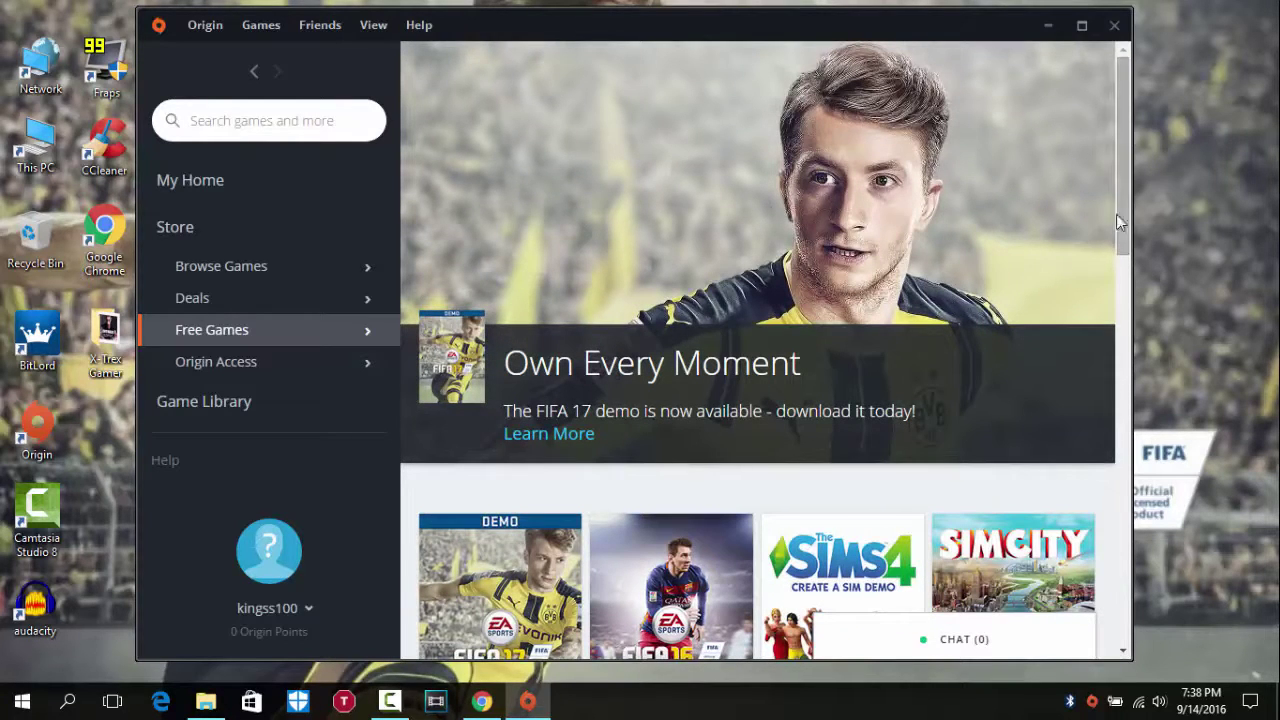
{"action": "left_click_drag", "start_coordinate": [1120, 222], "coordinate": [1124, 295]}
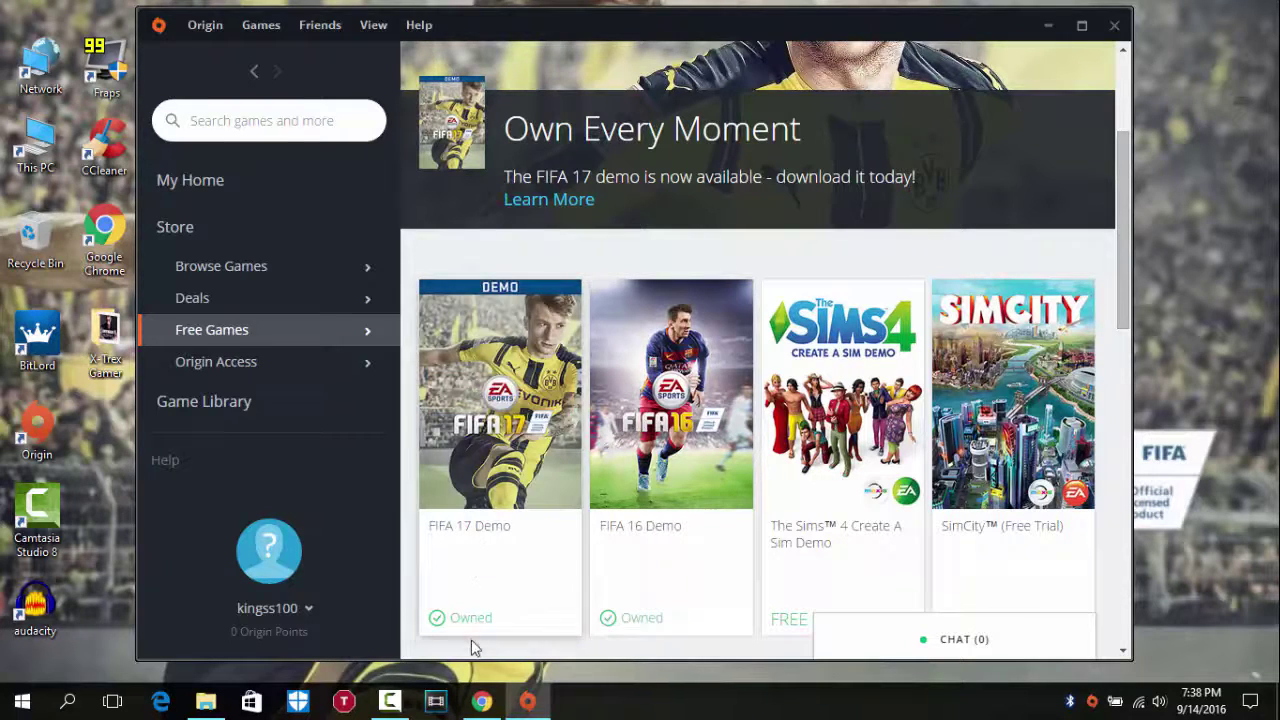
{"action": "mouse_move", "coordinate": [500, 402]}
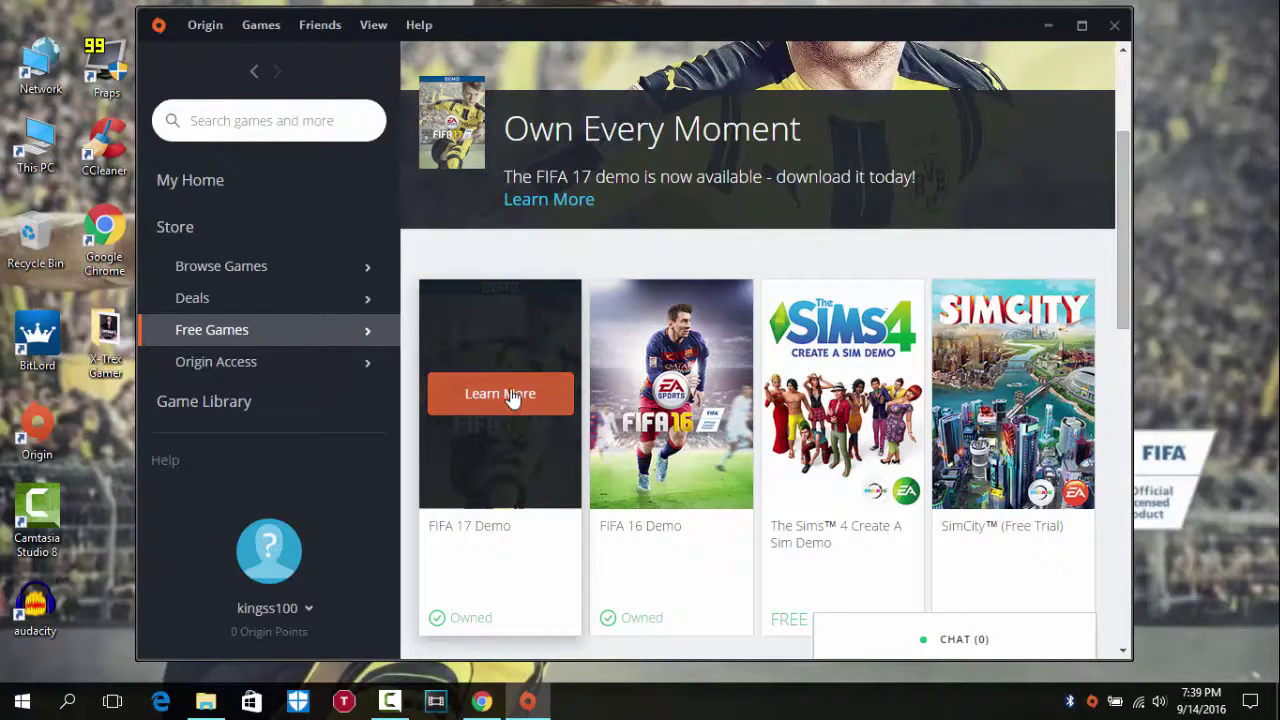
{"action": "scroll", "coordinate": [1130, 133], "scroll_direction": "up", "scroll_amount": 2}
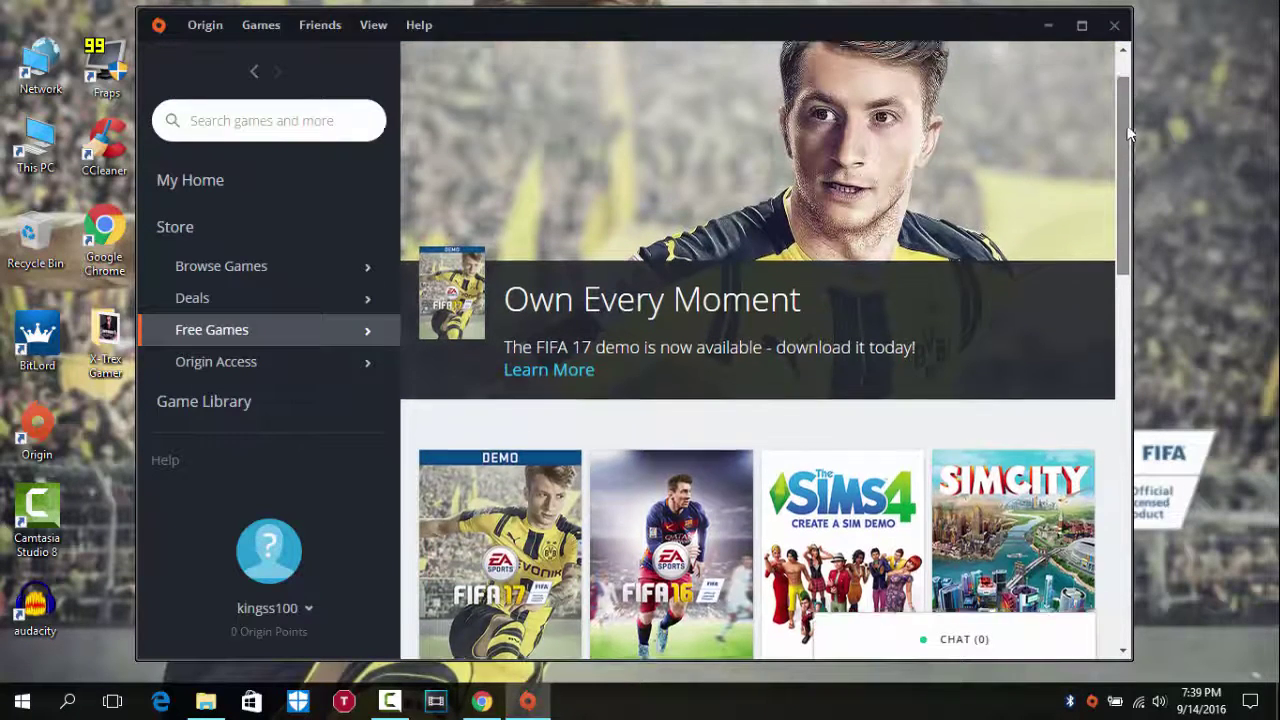
{"action": "scroll", "coordinate": [540, 297], "scroll_direction": "up", "scroll_amount": 1}
{"action": "scroll", "coordinate": [614, 470], "scroll_direction": "down", "scroll_amount": 2}
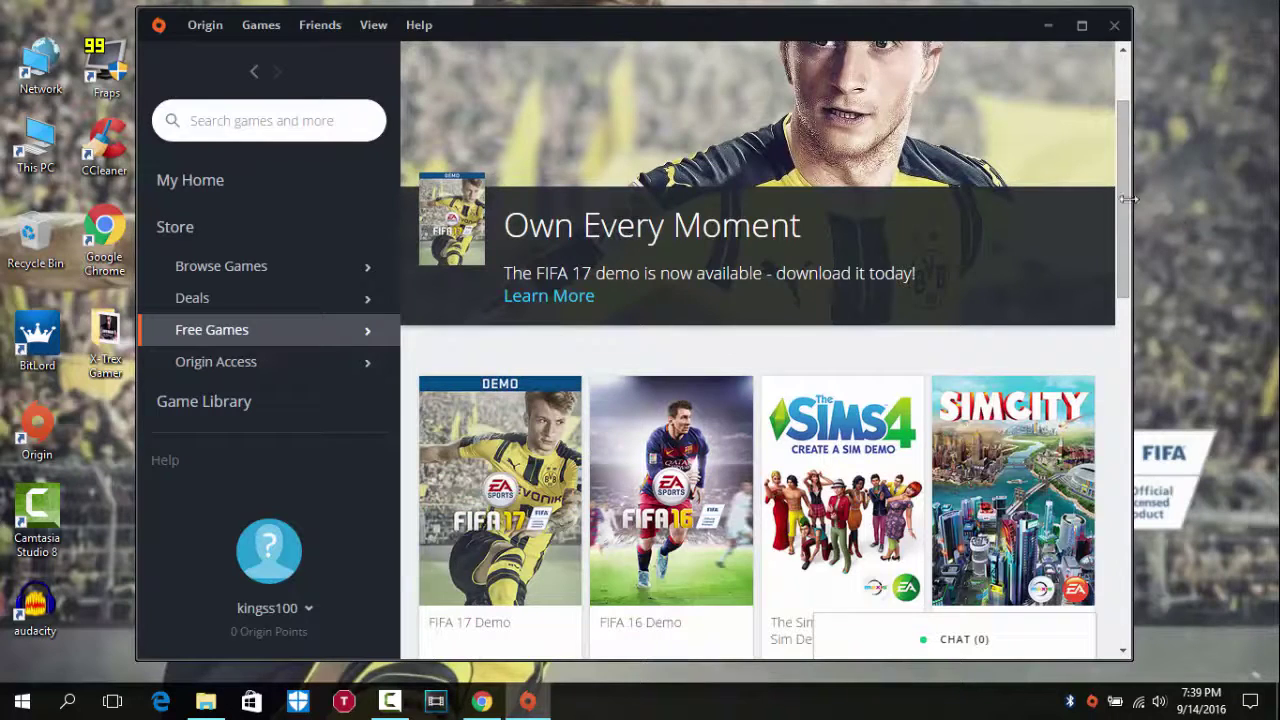
{"action": "scroll", "coordinate": [1129, 161], "scroll_direction": "up", "scroll_amount": 2}
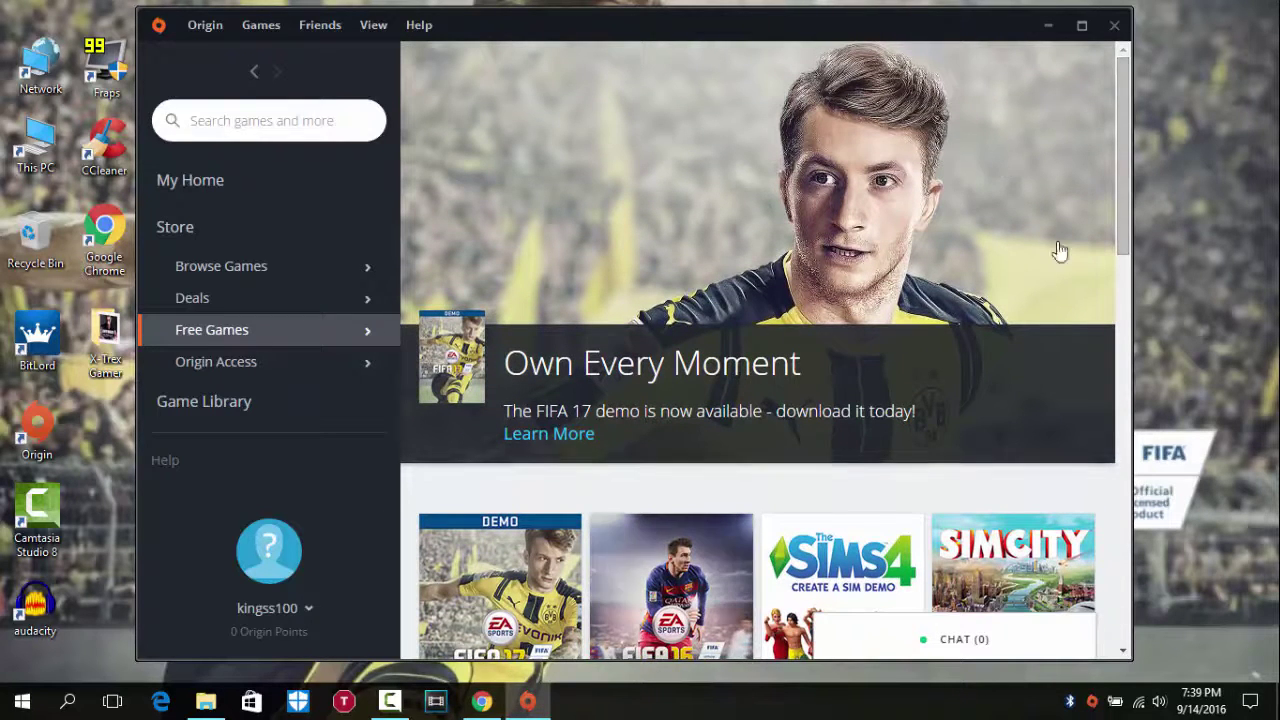
{"action": "scroll", "coordinate": [1116, 250], "scroll_direction": "down", "scroll_amount": 3}
{"action": "scroll", "coordinate": [1117, 247], "scroll_direction": "up", "scroll_amount": 3}
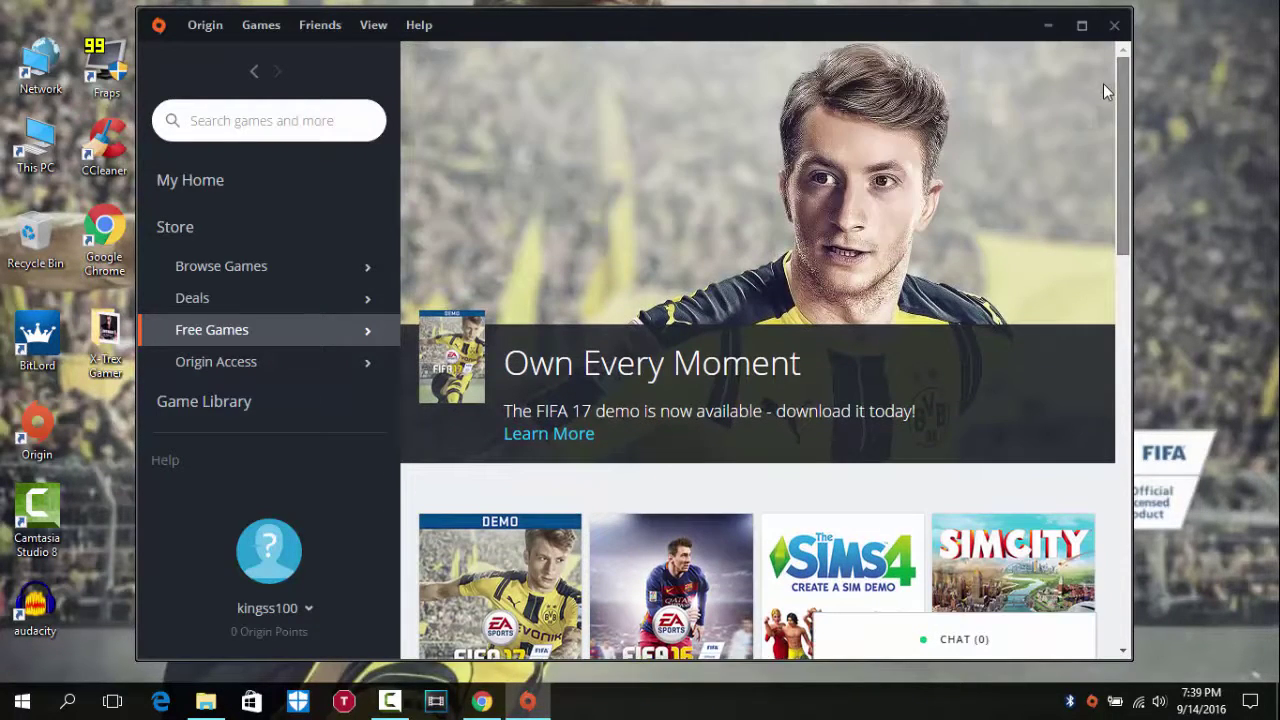
{"action": "mouse_move", "coordinate": [1117, 162]}
{"action": "left_mouse_down"}
{"action": "mouse_move", "coordinate": [1118, 225]}
{"action": "mouse_move", "coordinate": [1116, 158]}
{"action": "left_mouse_up"}
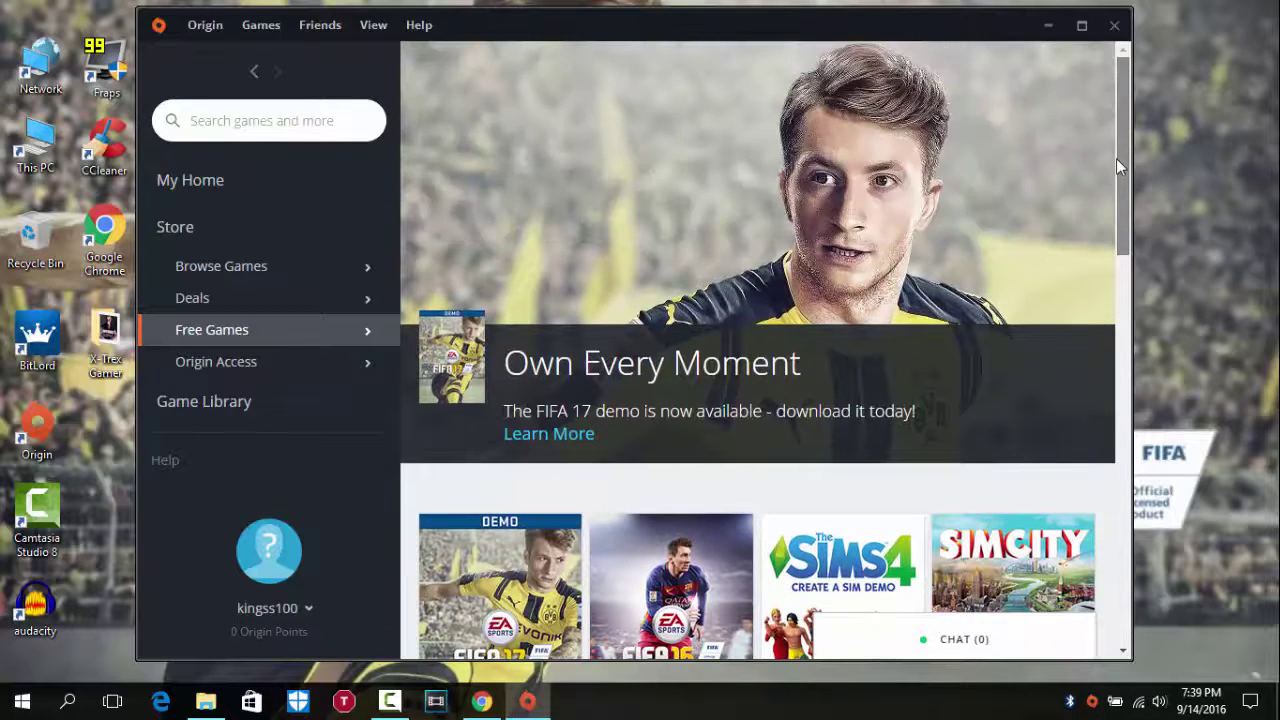
{"action": "left_click", "coordinate": [1049, 26]}
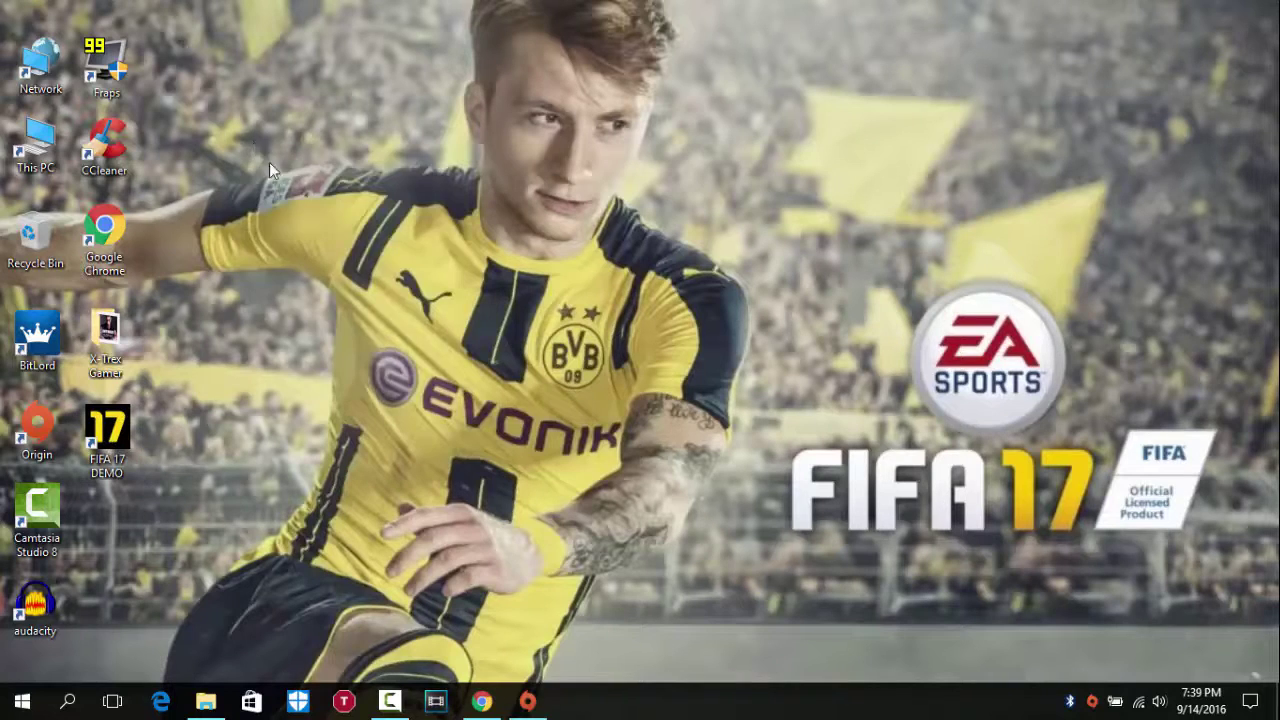
{"action": "right_click", "coordinate": [112, 440]}
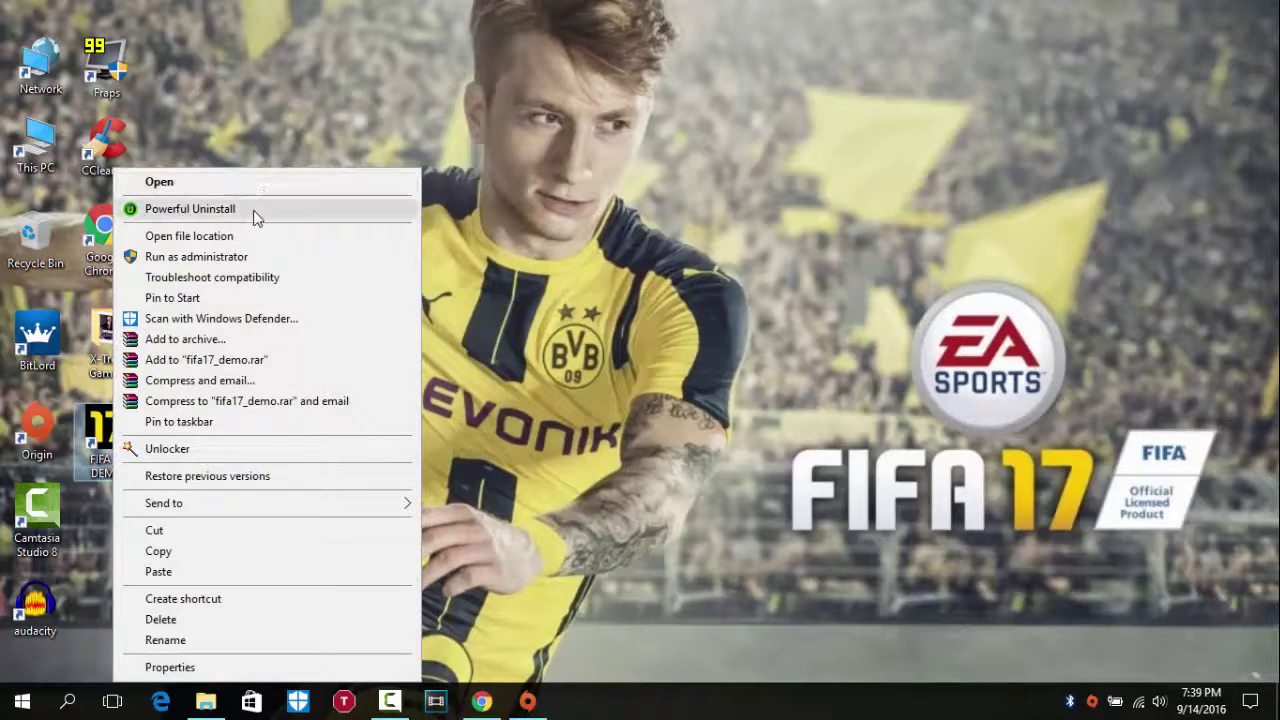
{"action": "left_click", "coordinate": [233, 236]}
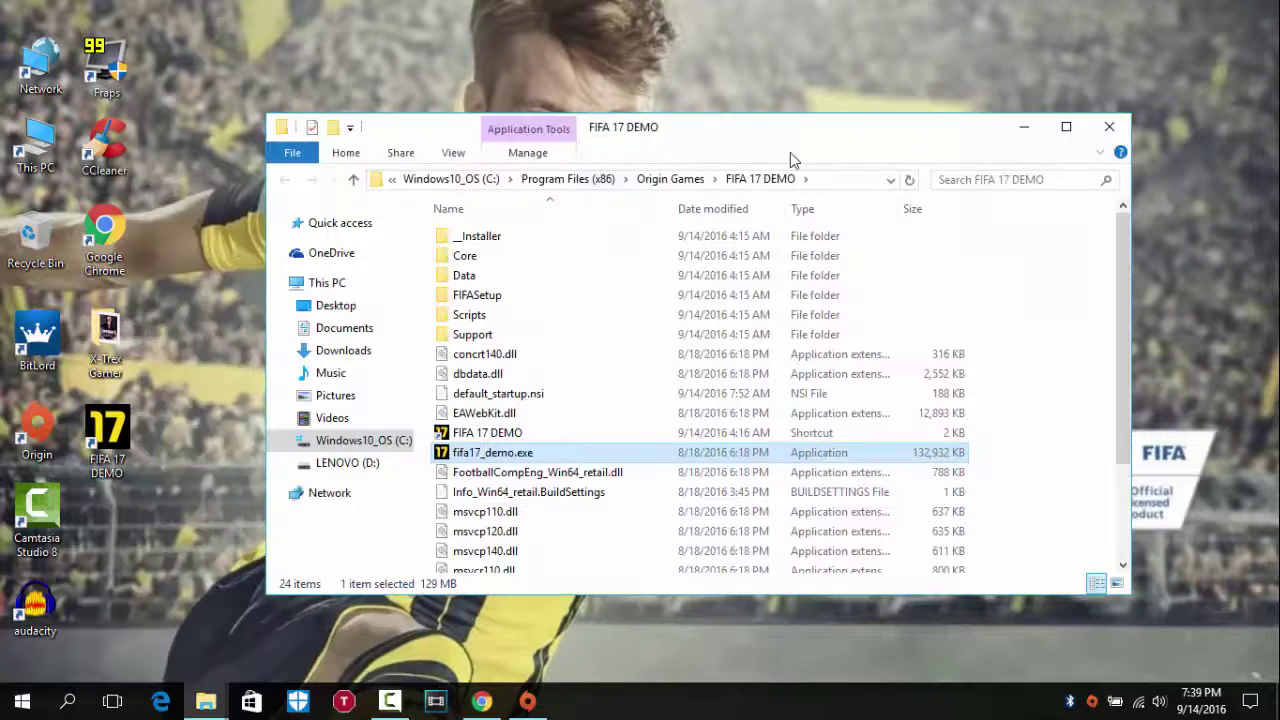
{"action": "left_click", "coordinate": [1078, 136]}
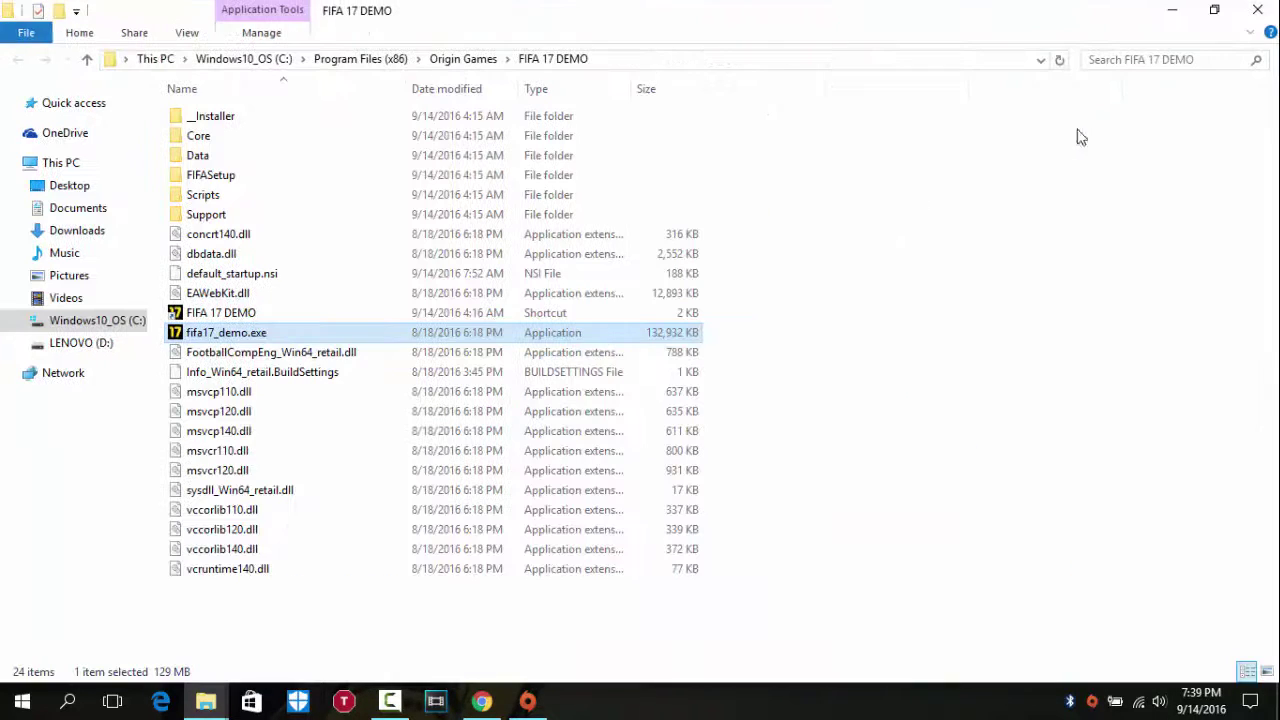
{"action": "left_click", "coordinate": [360, 59]}
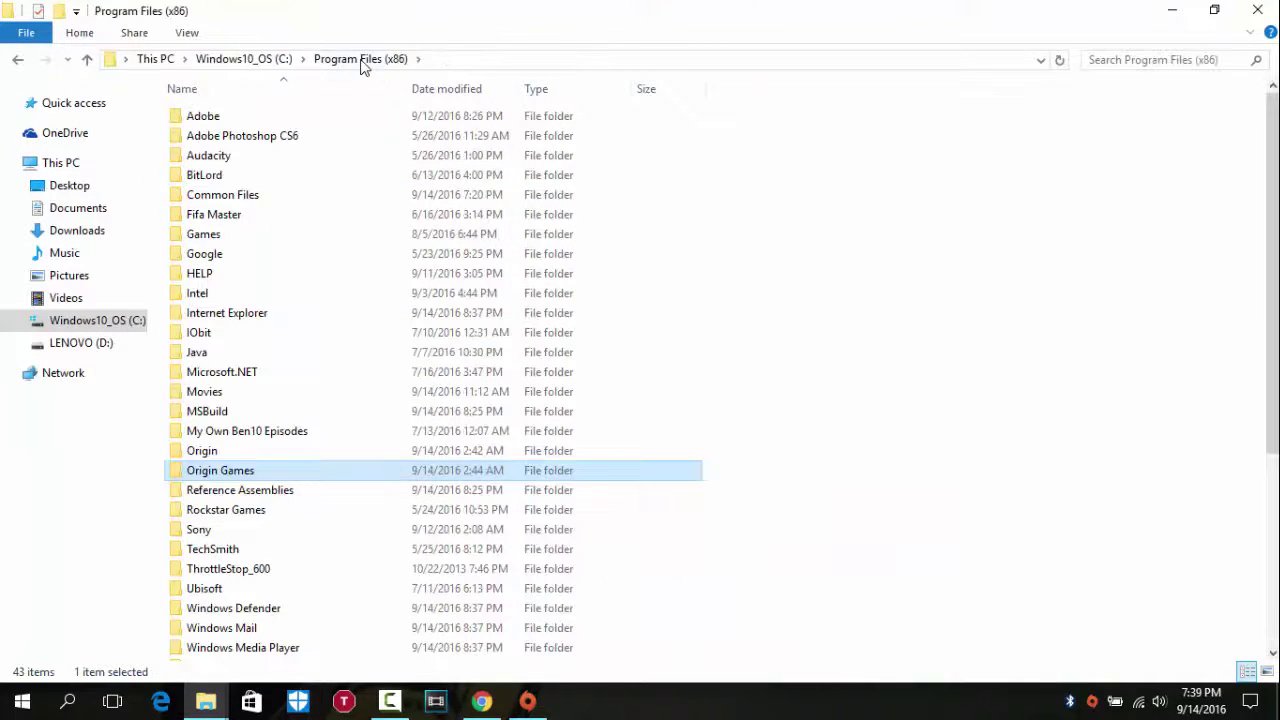
{"action": "double_click", "coordinate": [283, 468]}
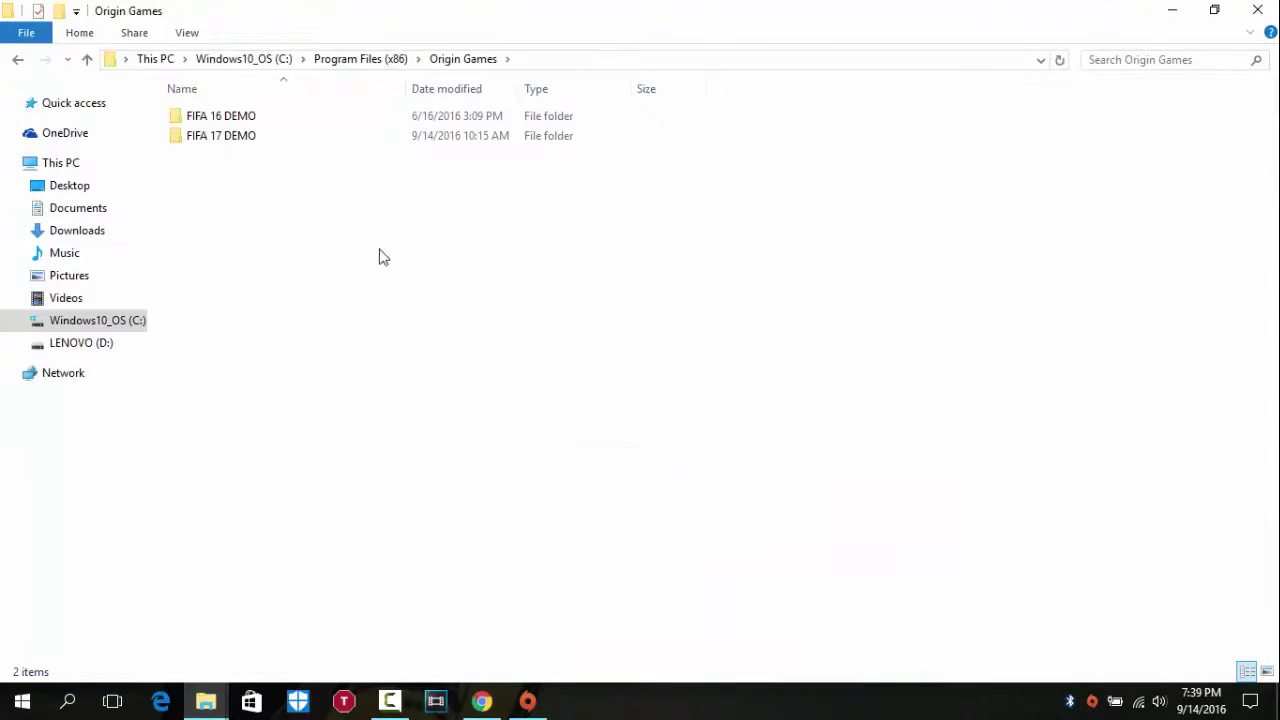
{"action": "double_click", "coordinate": [266, 137]}
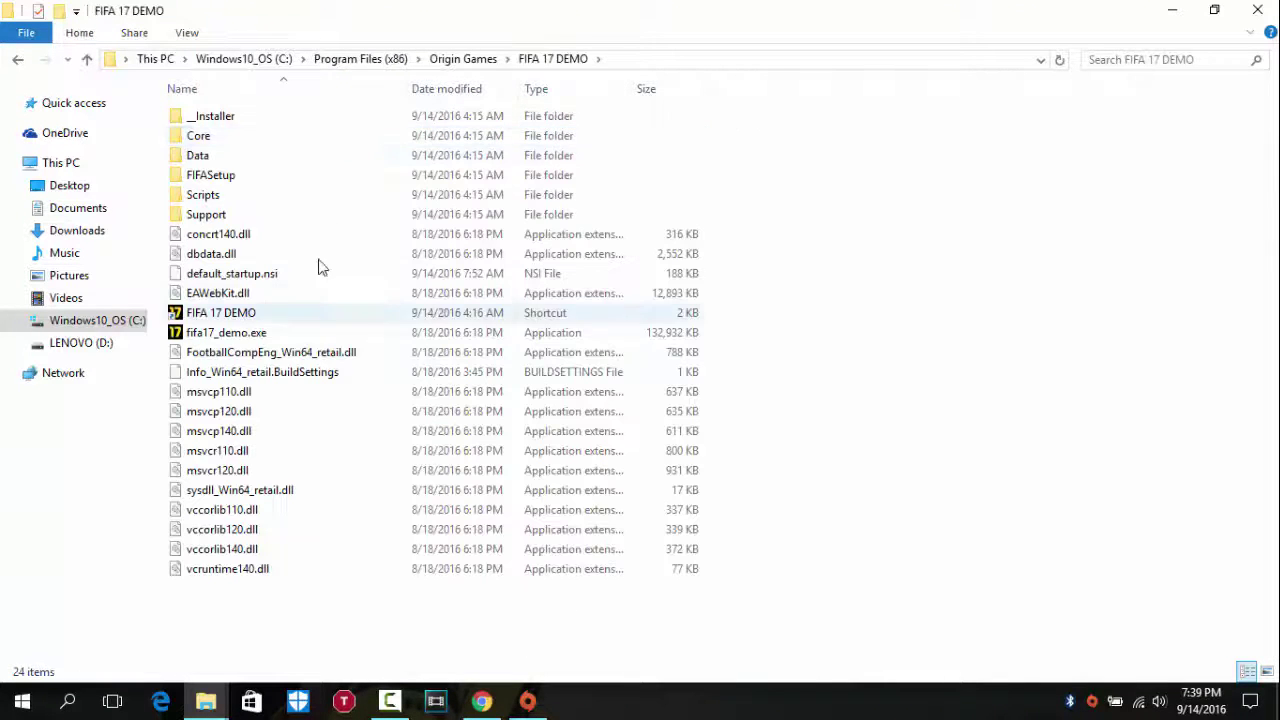
{"action": "left_click_drag", "start_coordinate": [586, 594], "coordinate": [997, 280]}
{"action": "left_click", "coordinate": [997, 280]}
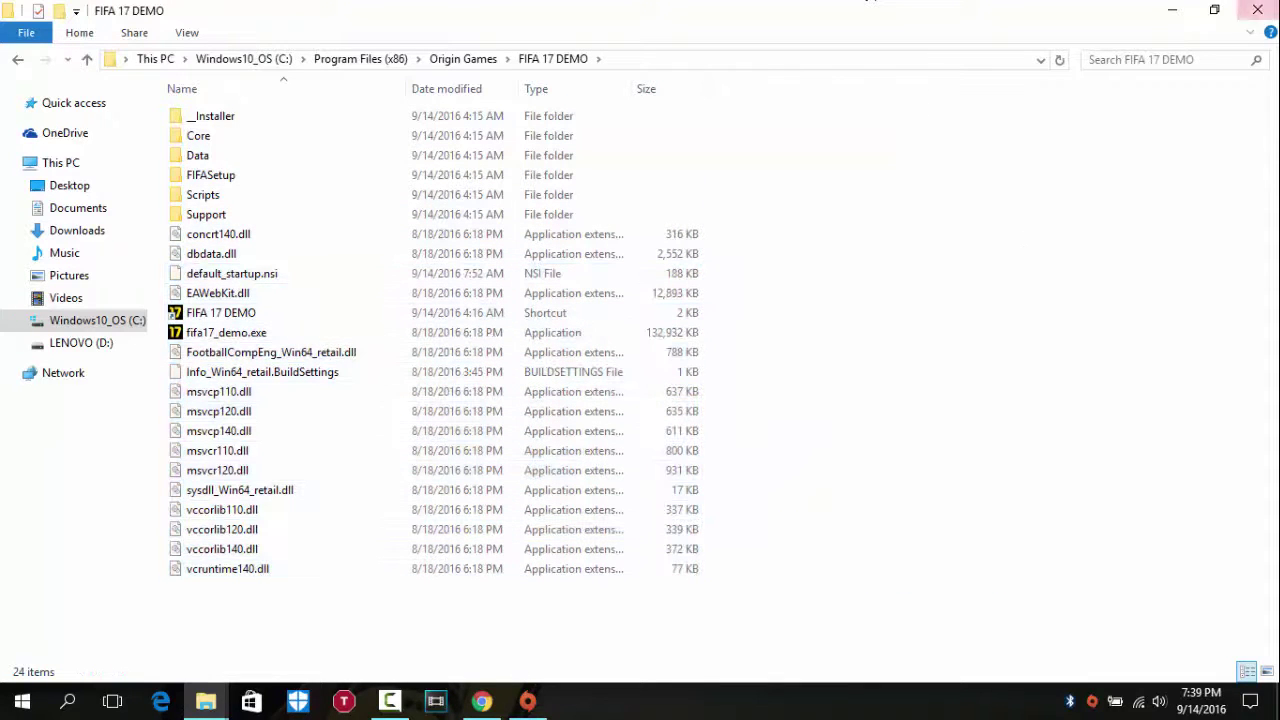
- Close the install folder, refresh the desktop, and launch the FIFA 17 DEMO shortcut
{"action": "left_click", "coordinate": [1257, 10]}
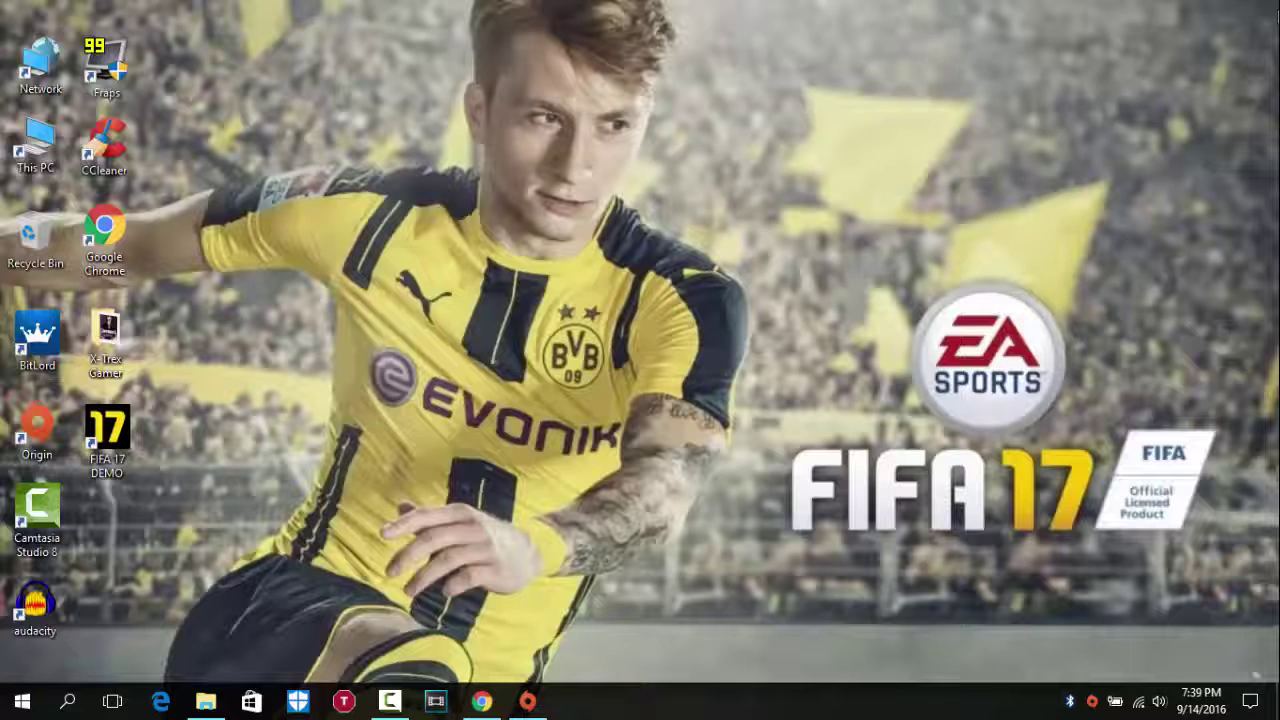
{"action": "right_click", "coordinate": [484, 183]}
{"action": "left_click", "coordinate": [534, 240]}
{"action": "double_click", "coordinate": [110, 432]}
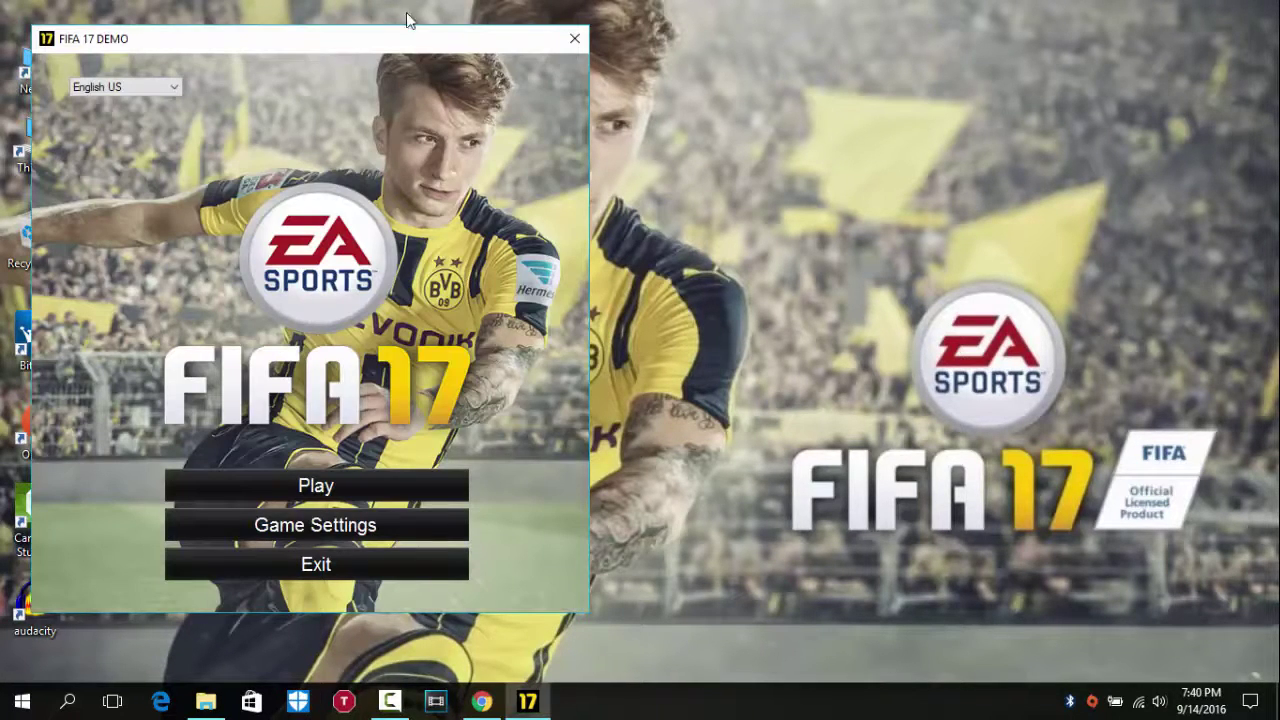
{"action": "left_click_drag", "start_coordinate": [434, 51], "coordinate": [462, 64]}
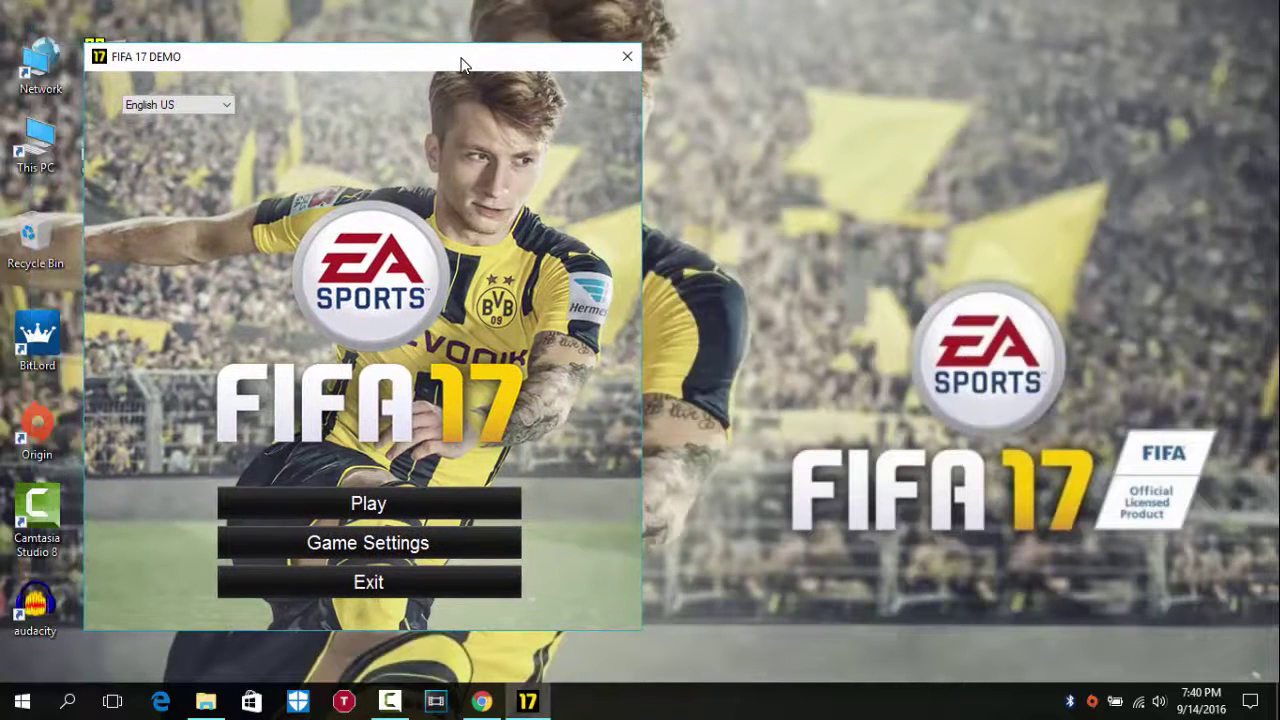
- In the launcher's Game Settings, choose No Limit on fps for the frame rate
{"action": "left_click", "coordinate": [397, 553]}
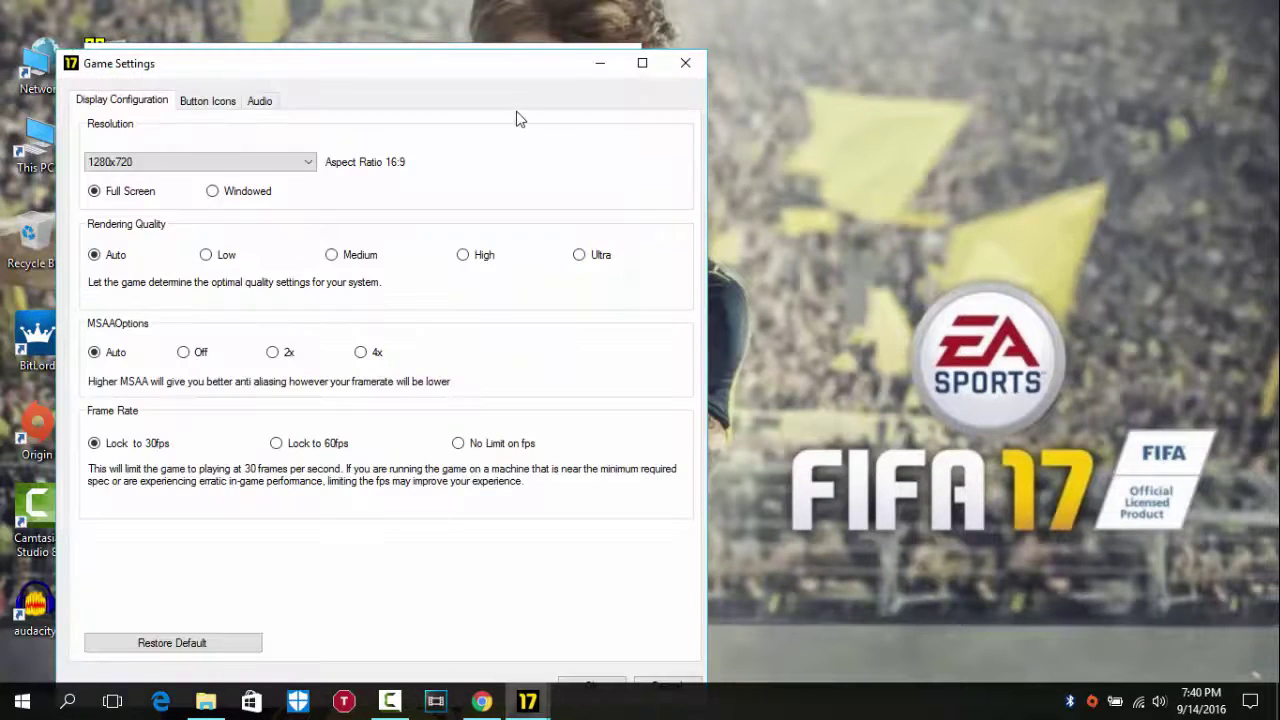
{"action": "left_click_drag", "start_coordinate": [497, 82], "coordinate": [493, 46]}
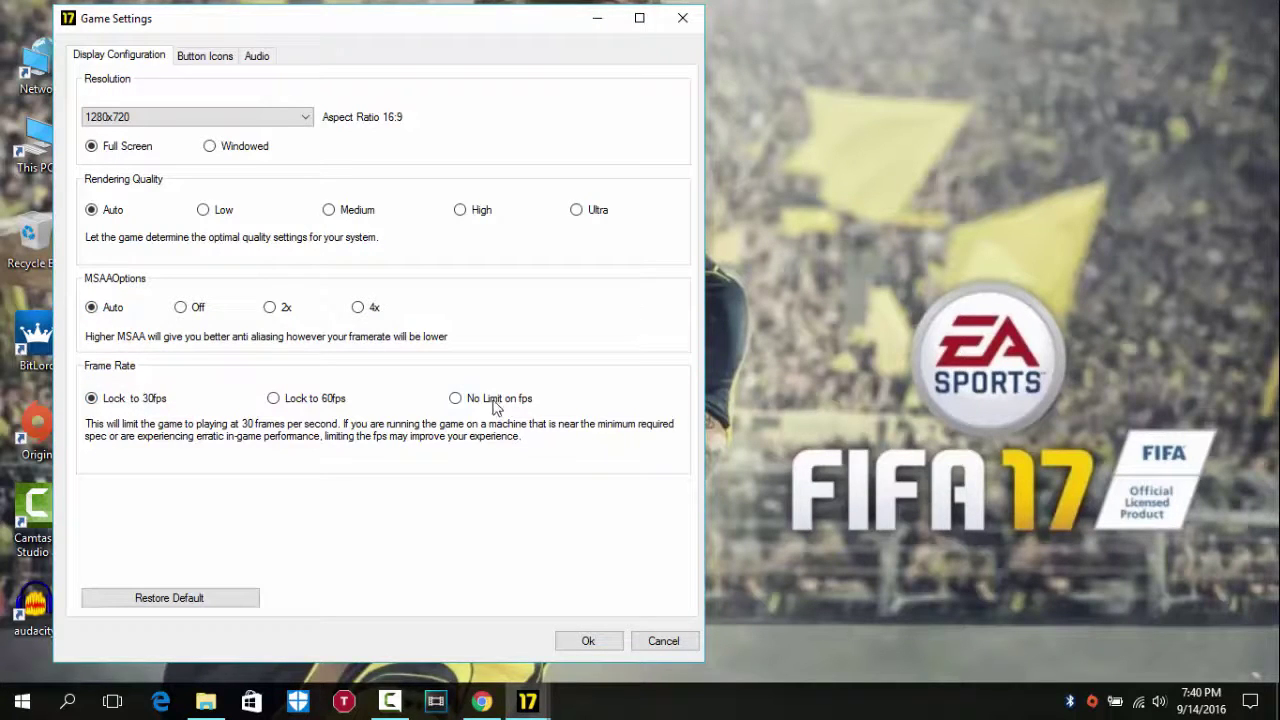
{"action": "left_click", "coordinate": [457, 400]}
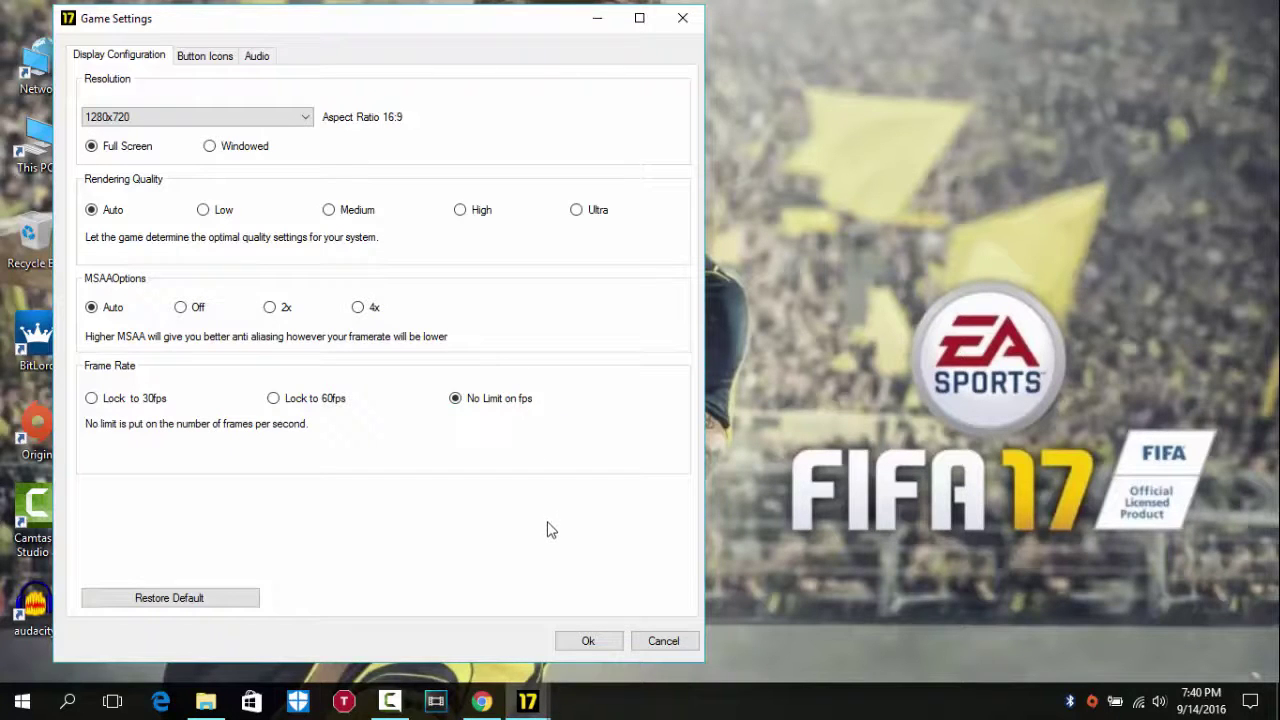
- Save the No Limit on fps setting with Ok and return to the launcher
{"action": "left_click", "coordinate": [588, 642]}
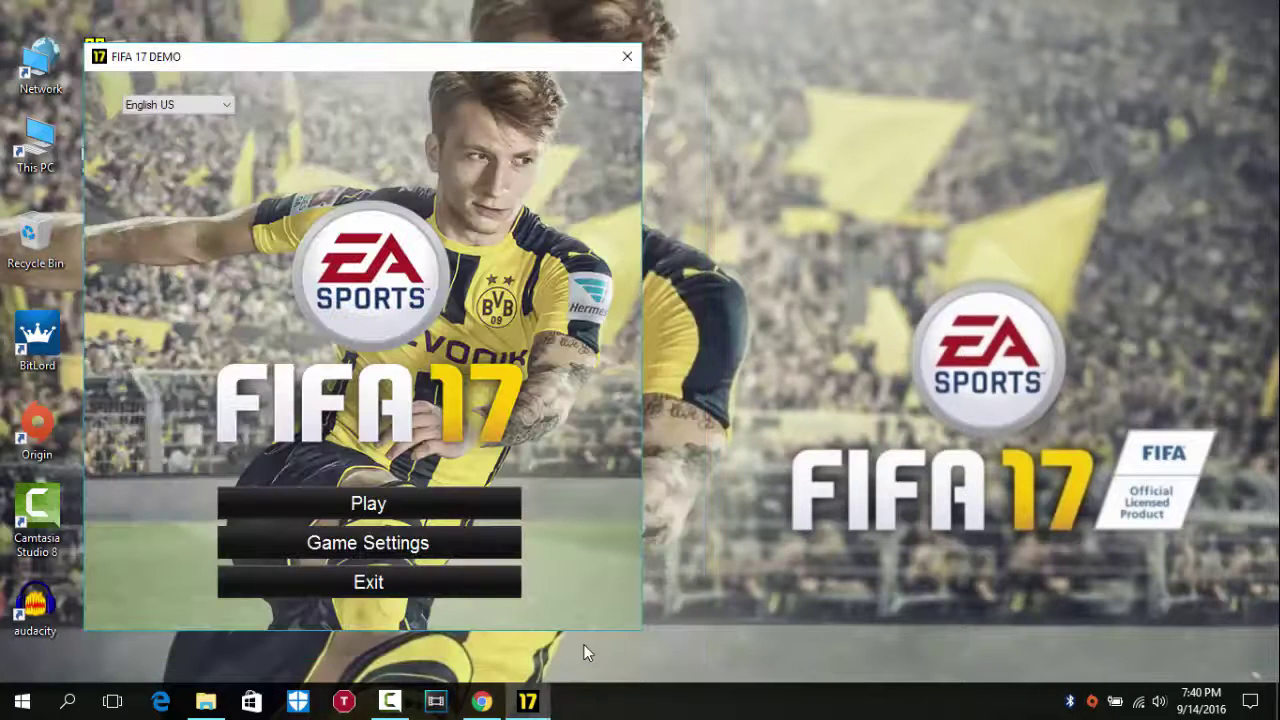